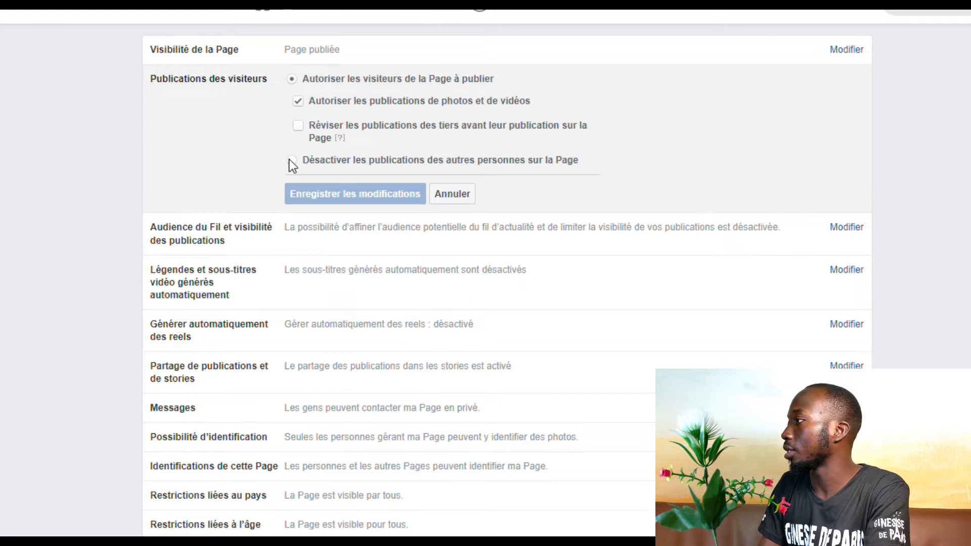
# Disable posts by other people on the Page and save the change
pyautogui.click(291, 161)
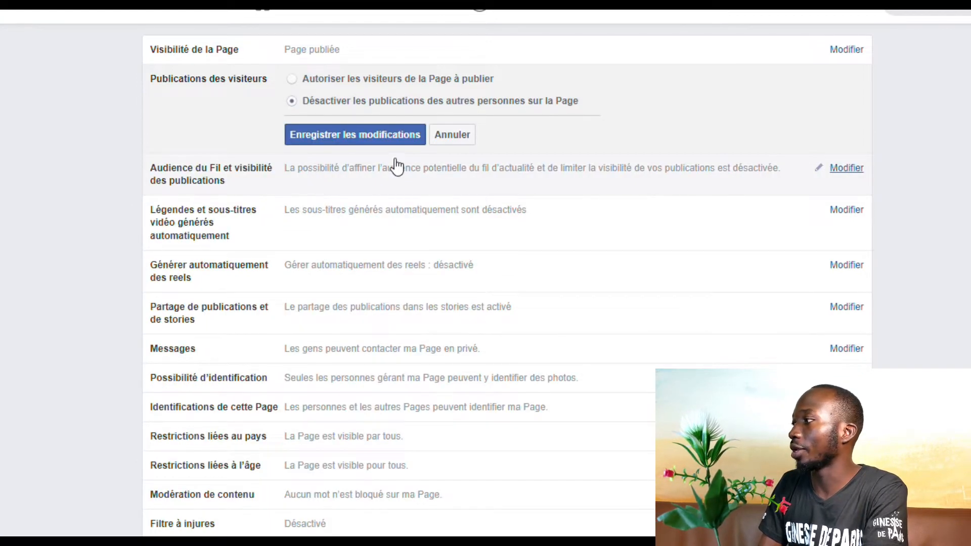
pyautogui.click(405, 140)
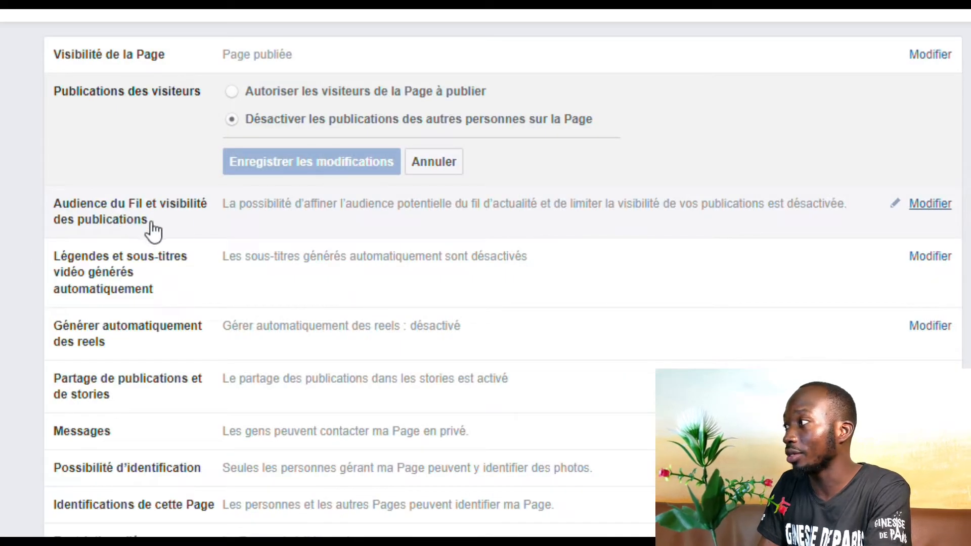
pyautogui.click(122, 263)
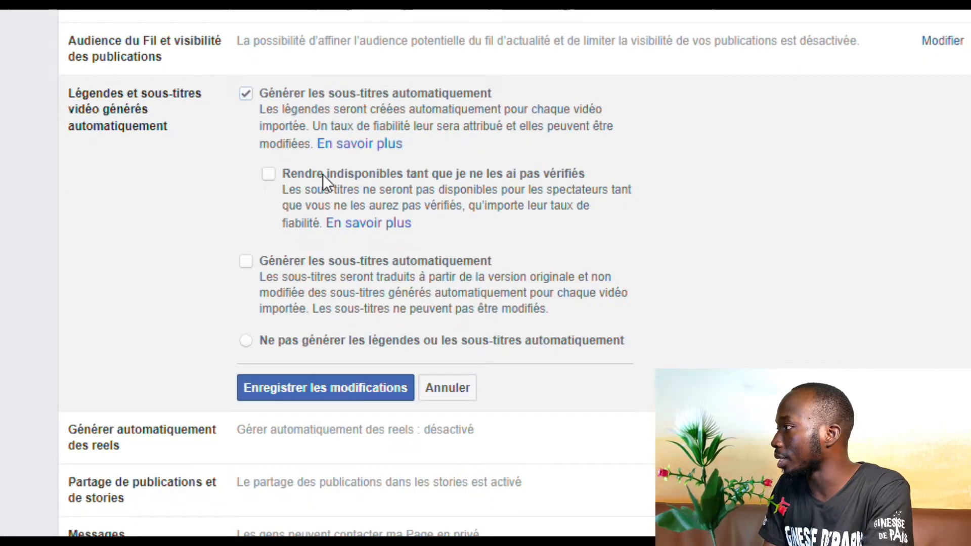
# Tick the second 'Générer les sous-titres automatiquement' option in the captions setting
pyautogui.click(245, 261)
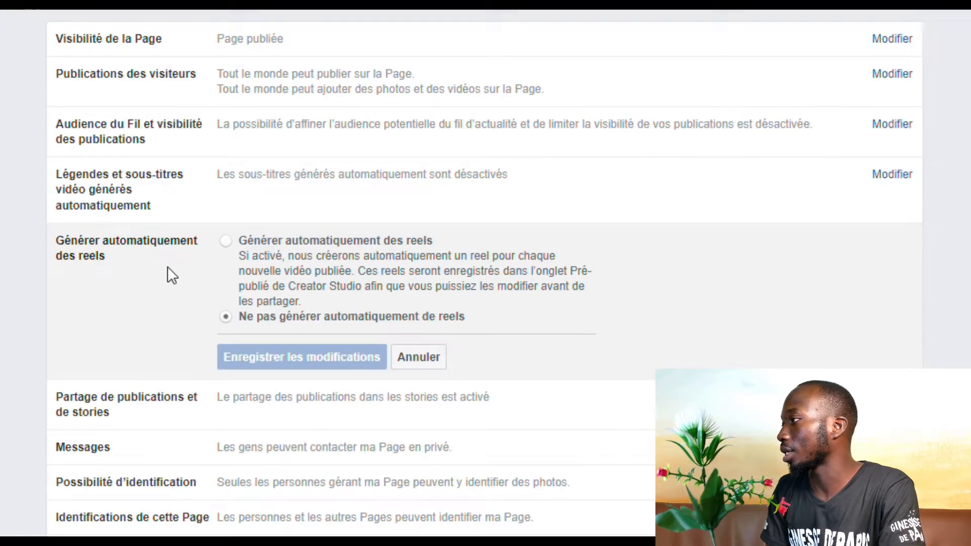
# Turn on automatic reel generation and save, then keep private messages to the Page allowed
pyautogui.click(228, 241)
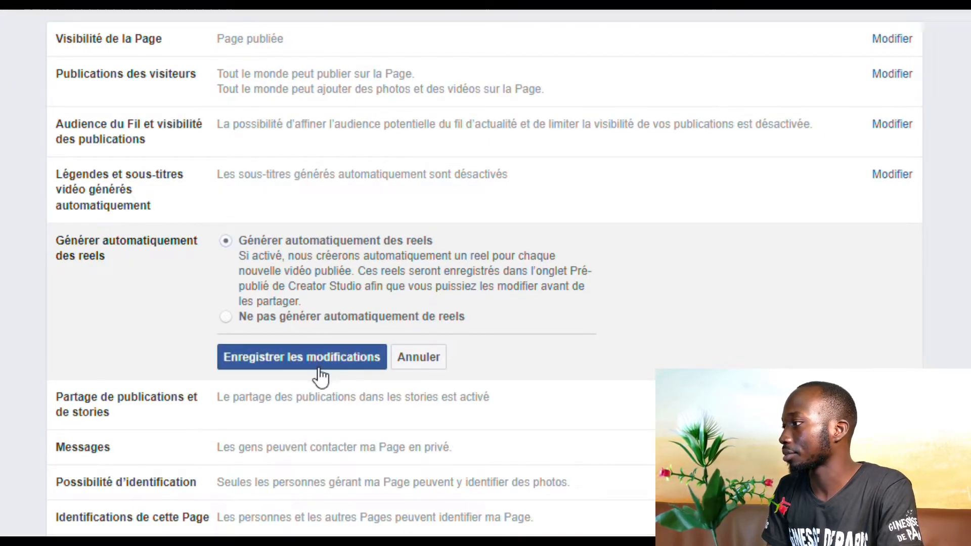
pyautogui.click(309, 356)
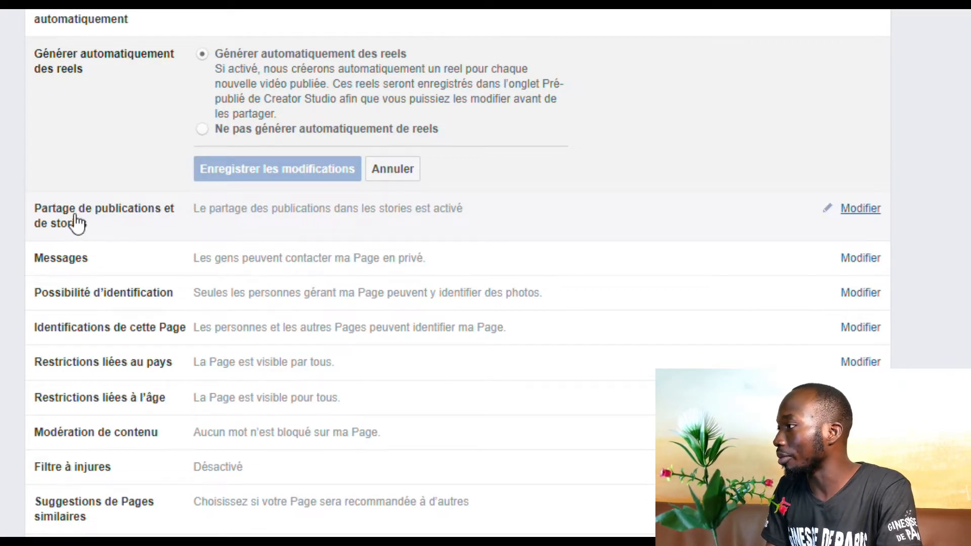
pyautogui.click(114, 248)
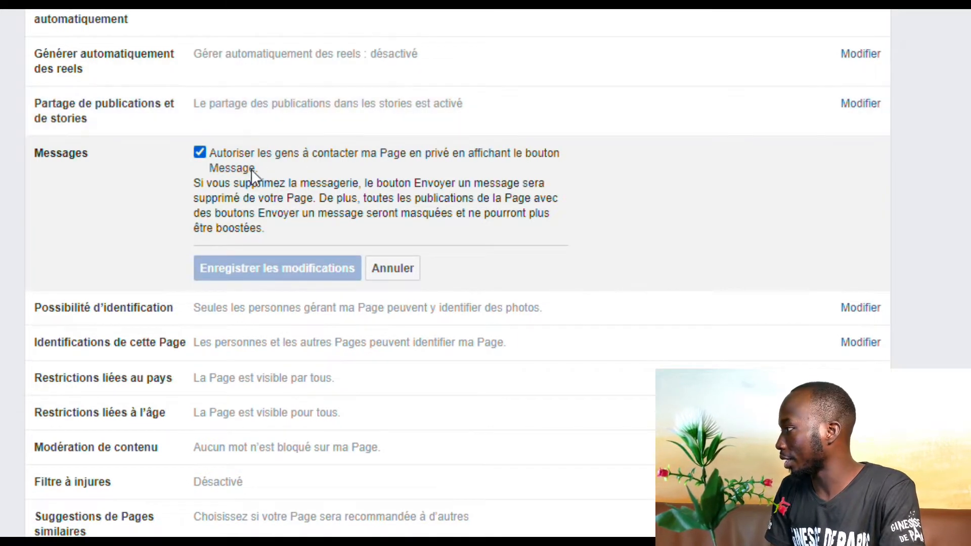
pyautogui.click(210, 147)
pyautogui.click(210, 147)
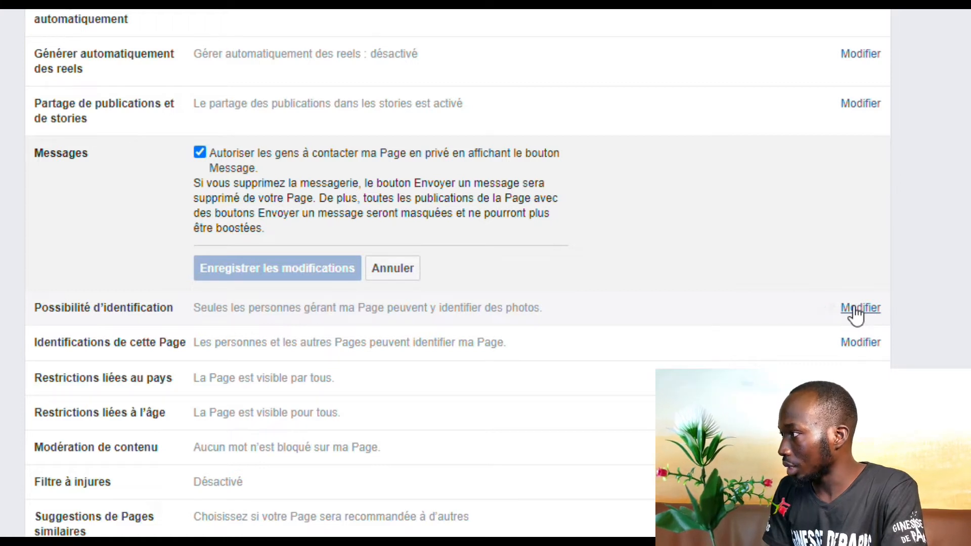
# Keep photo and video tagging limited to Page managers and save the setting
pyautogui.click(859, 309)
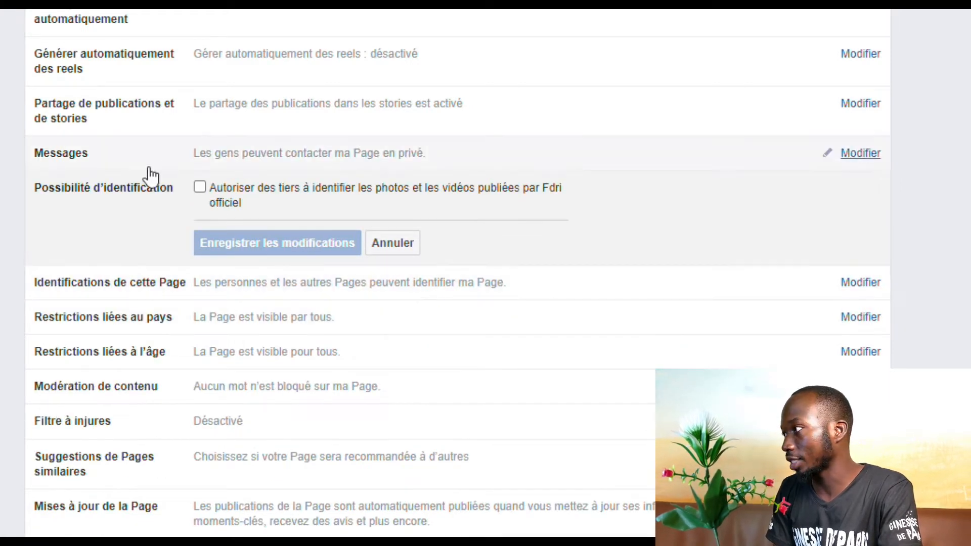
pyautogui.click(204, 192)
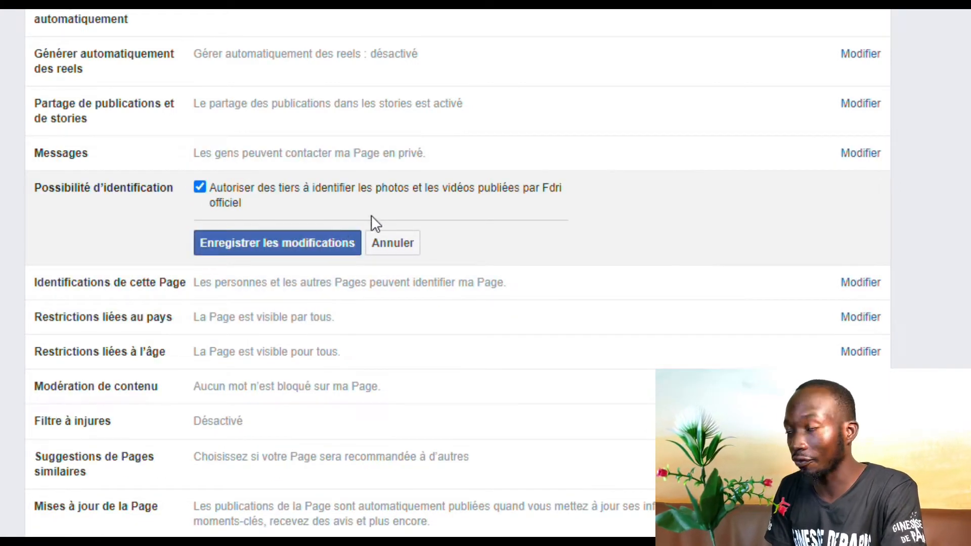
pyautogui.click(318, 245)
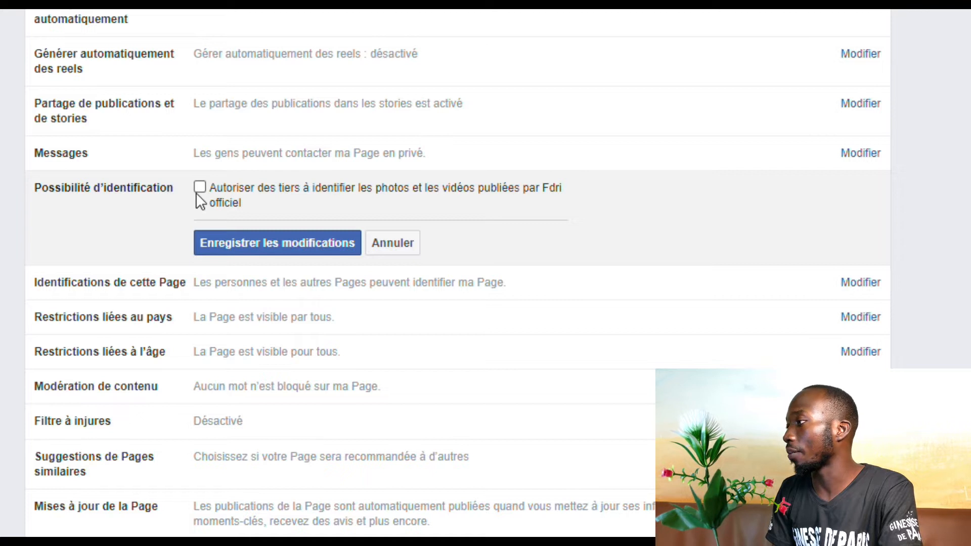
pyautogui.click(311, 244)
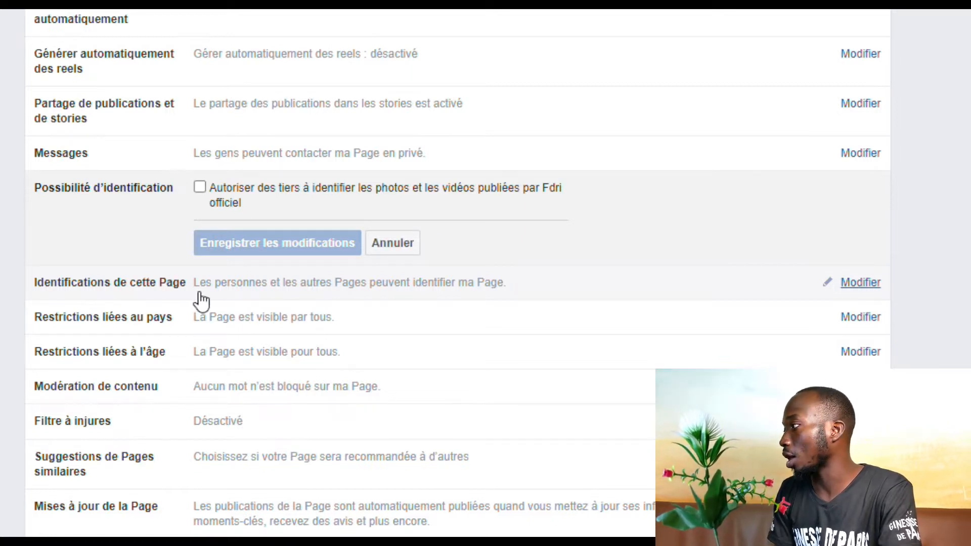
pyautogui.click(860, 282)
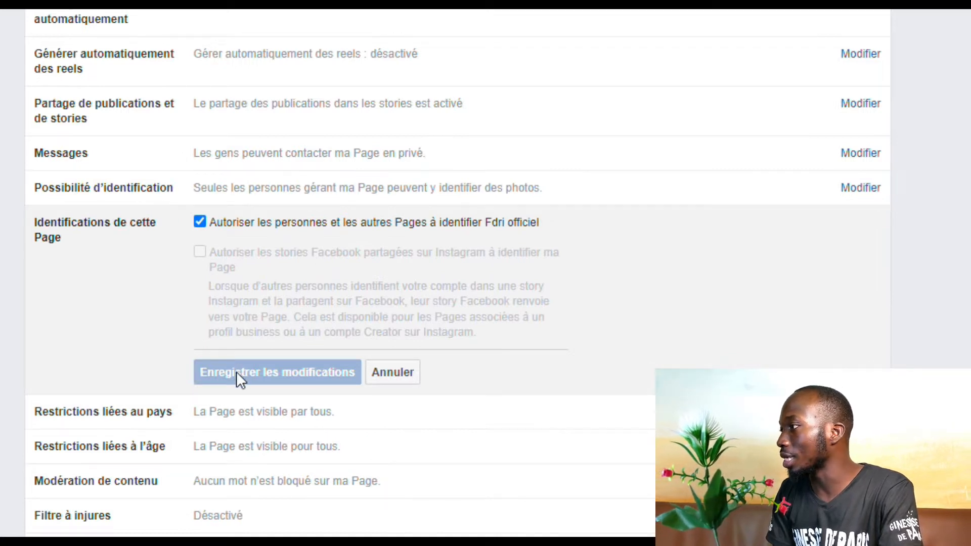
# Review country, age, similar Page, Page updates and multilingual posting settings, leaving them unchanged
pyautogui.scroll(-2, 236, 374)
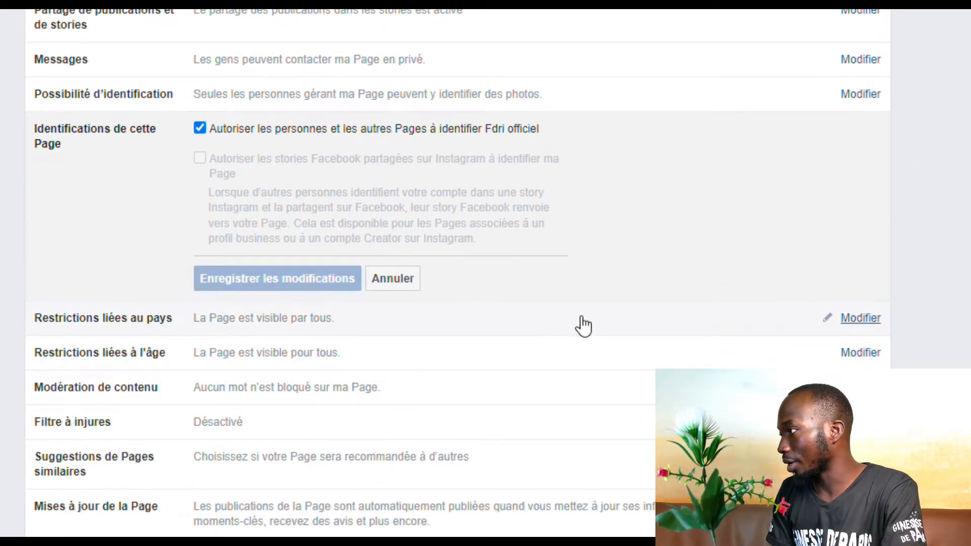
pyautogui.click(852, 320)
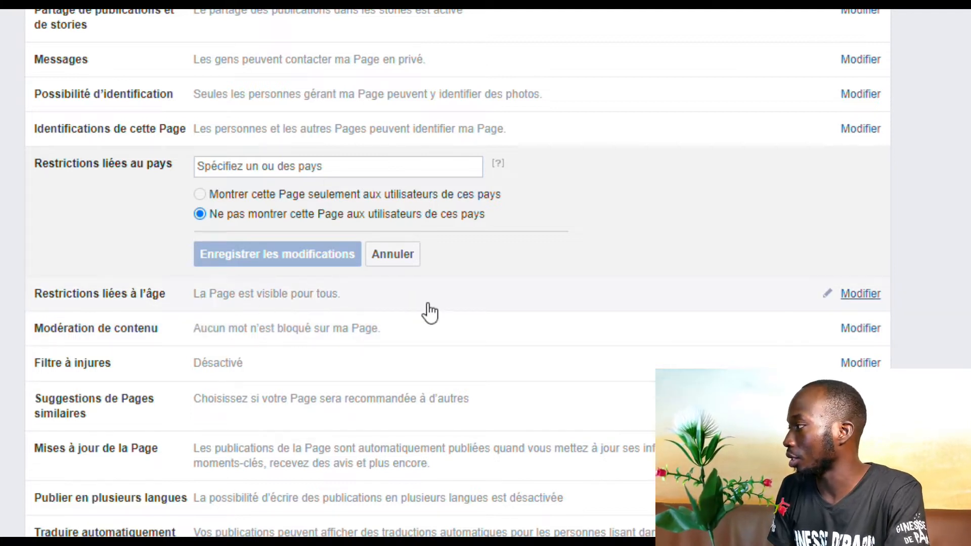
pyautogui.click(871, 297)
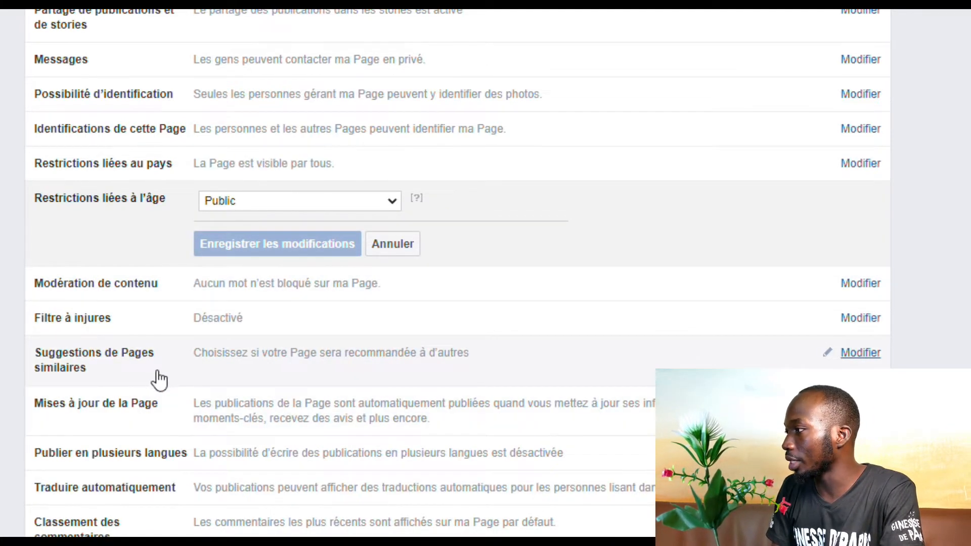
pyautogui.click(120, 359)
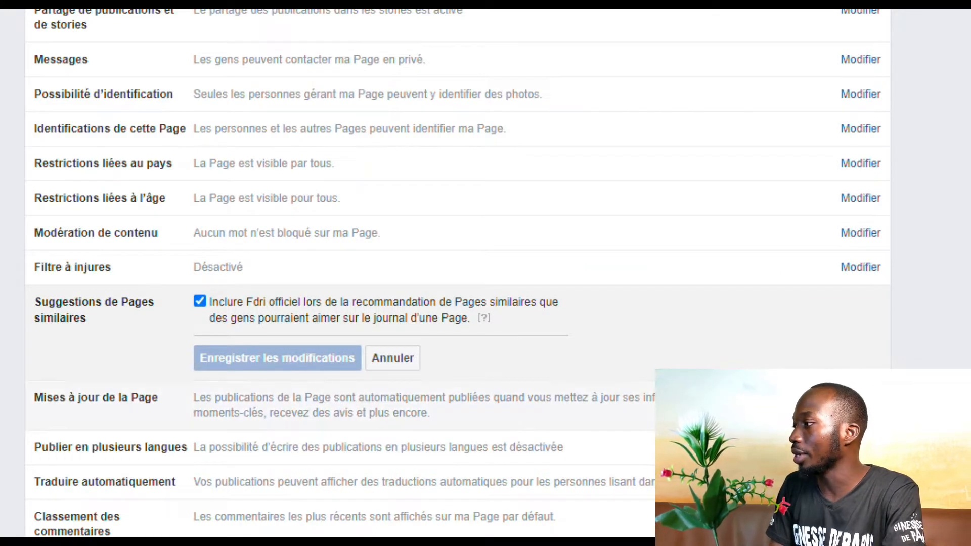
pyautogui.click(98, 412)
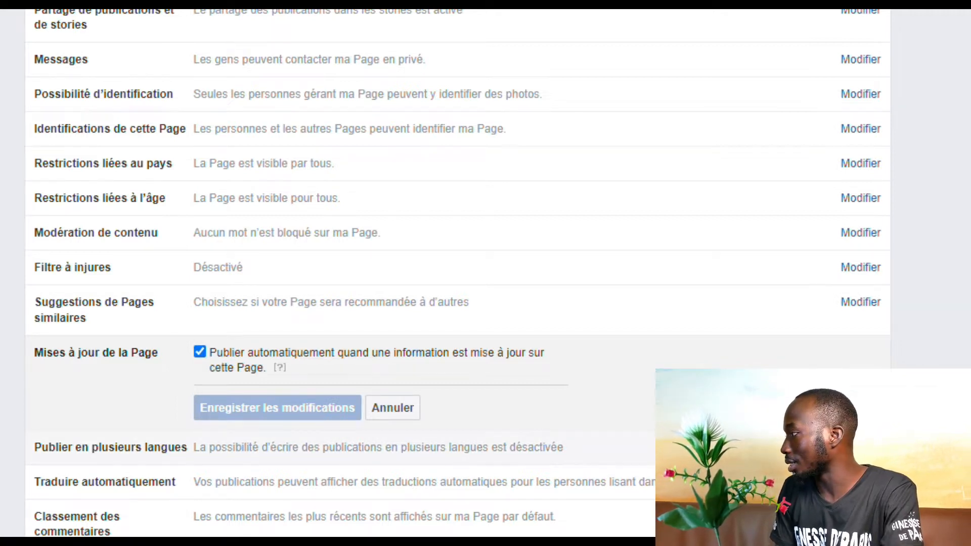
pyautogui.click(461, 444)
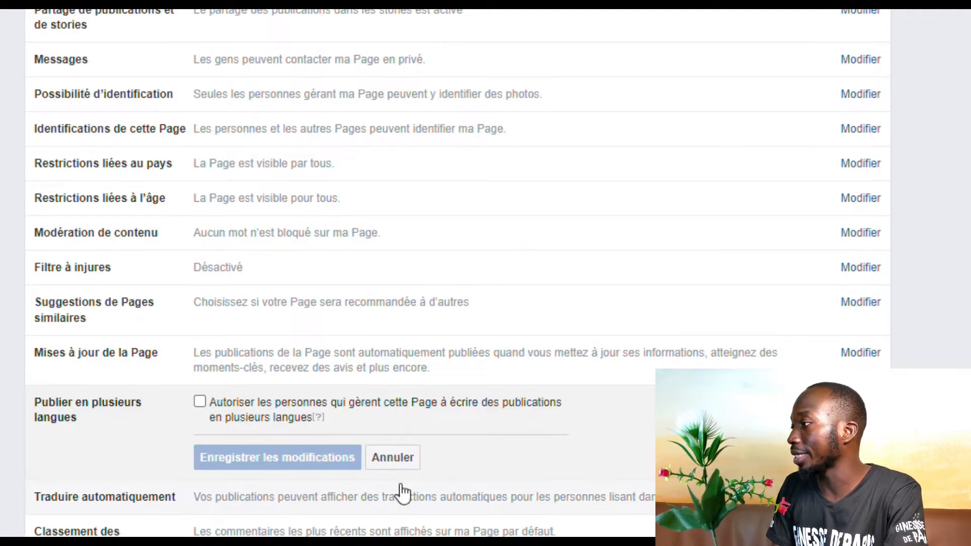
pyautogui.scroll(-3, 399, 494)
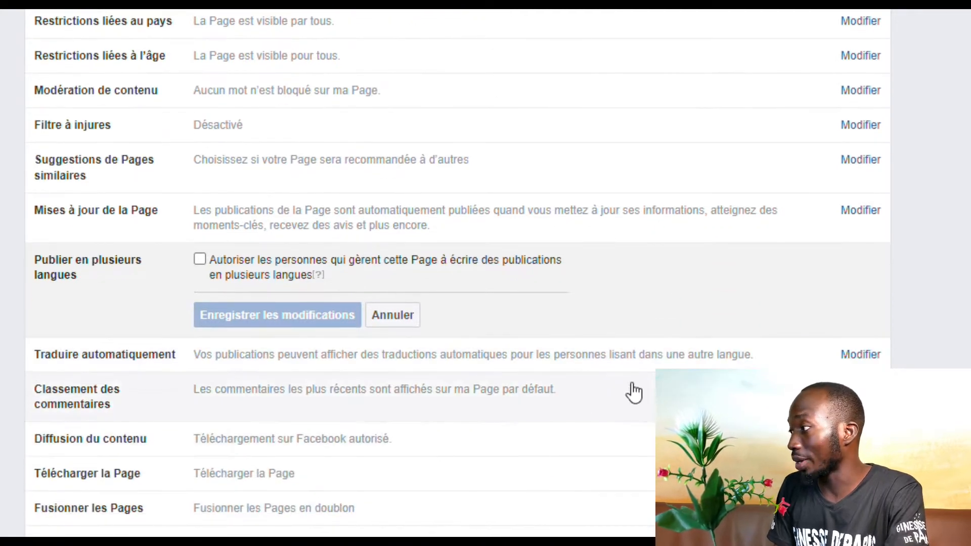
# Expand the Traduire automatiquement row to reveal its show-translations checkbox
pyautogui.click(858, 355)
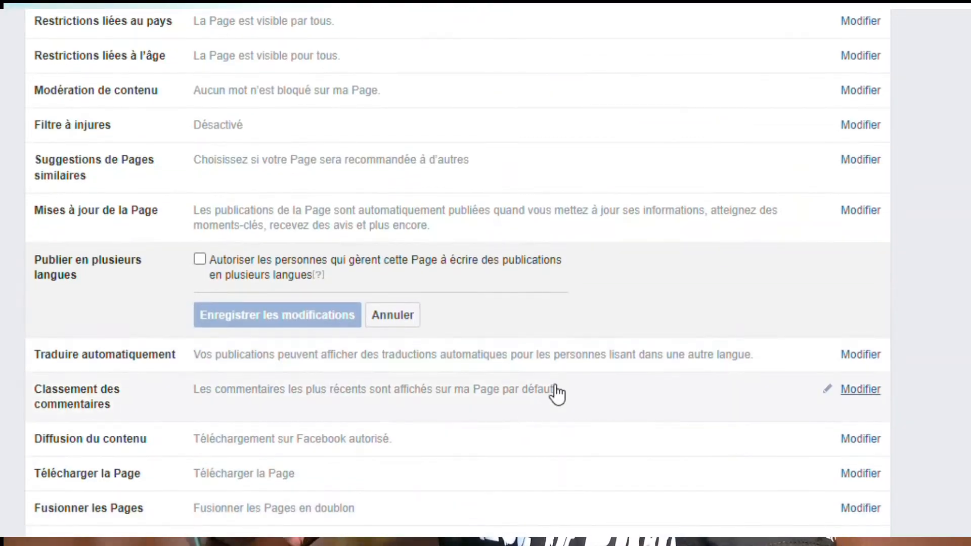
pyautogui.click(860, 355)
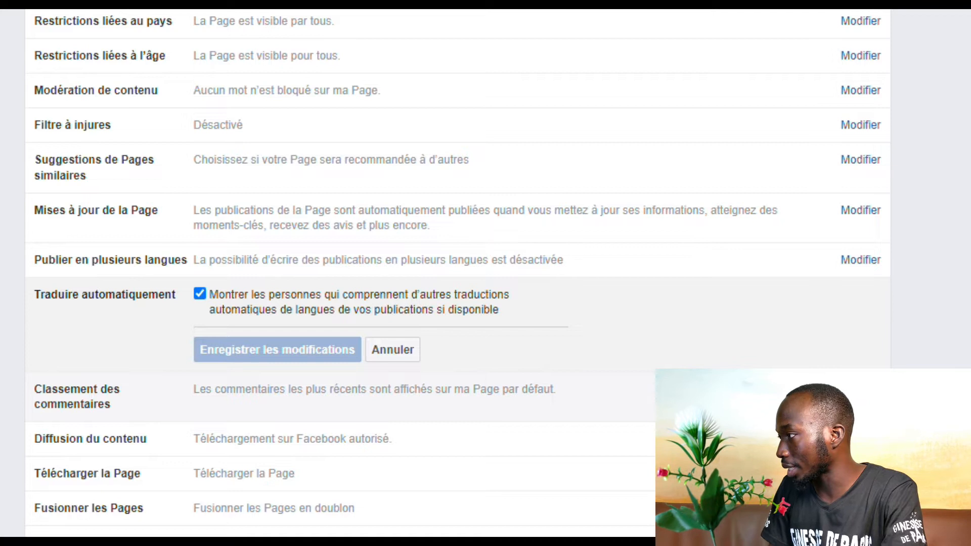
# Save most relevant comments as the default and forbid downloading the Page's content on Facebook
pyautogui.click(860, 388)
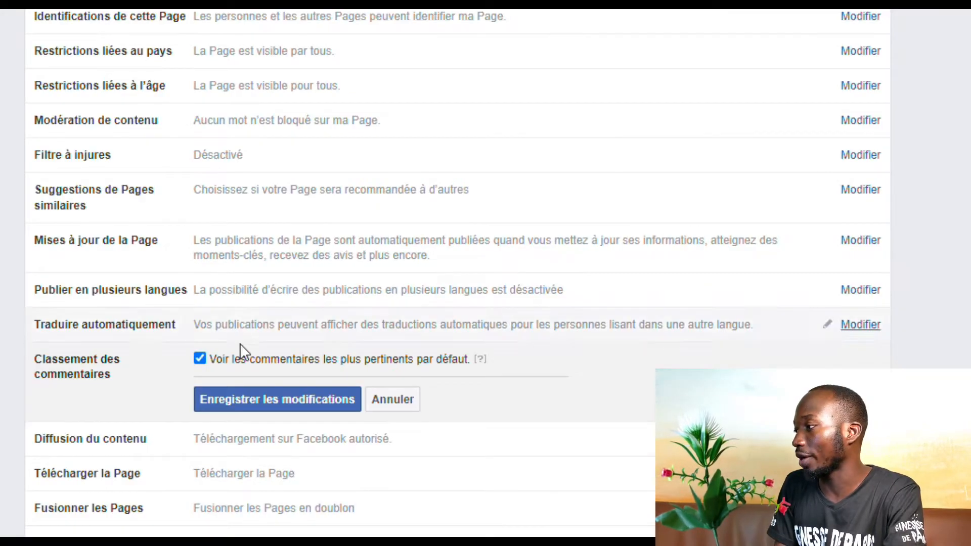
pyautogui.click(295, 404)
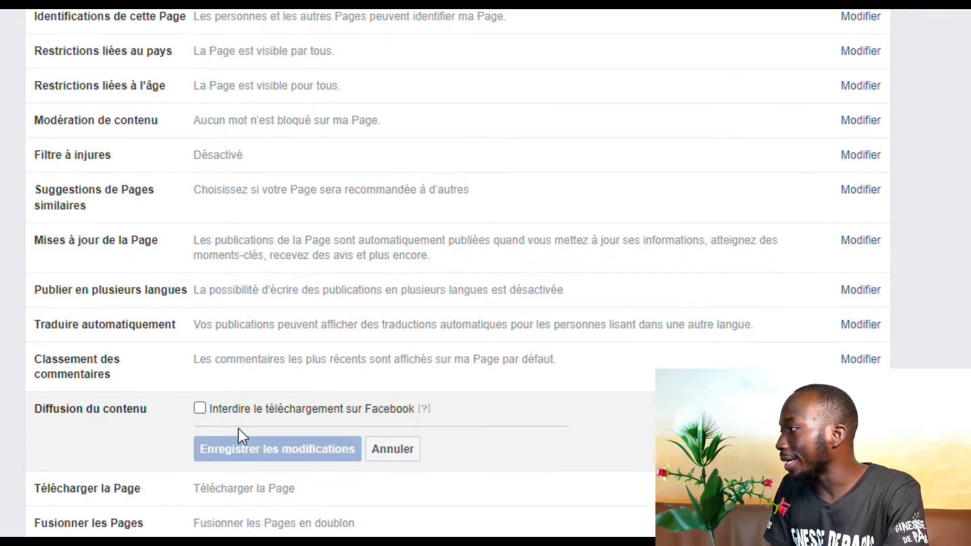
pyautogui.scroll(-1, 240, 427)
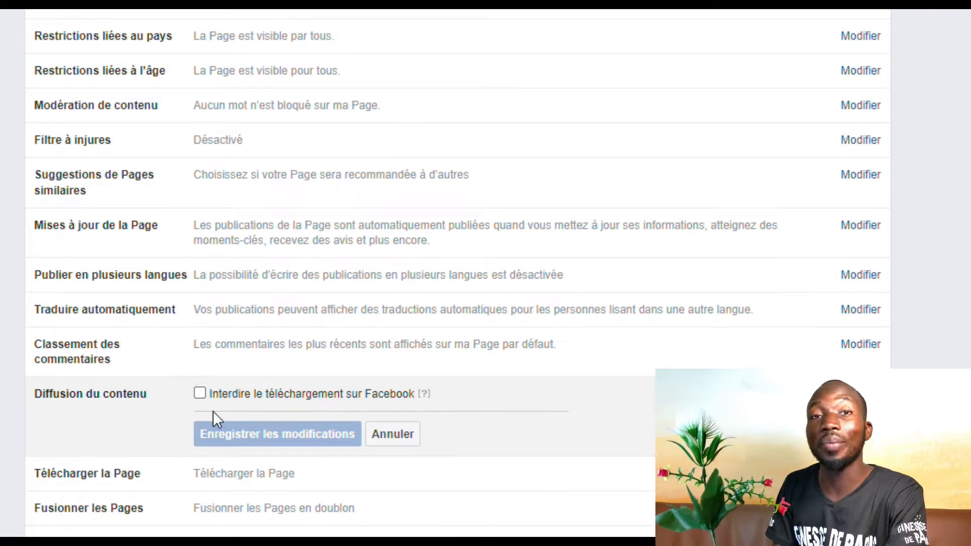
pyautogui.click(200, 393)
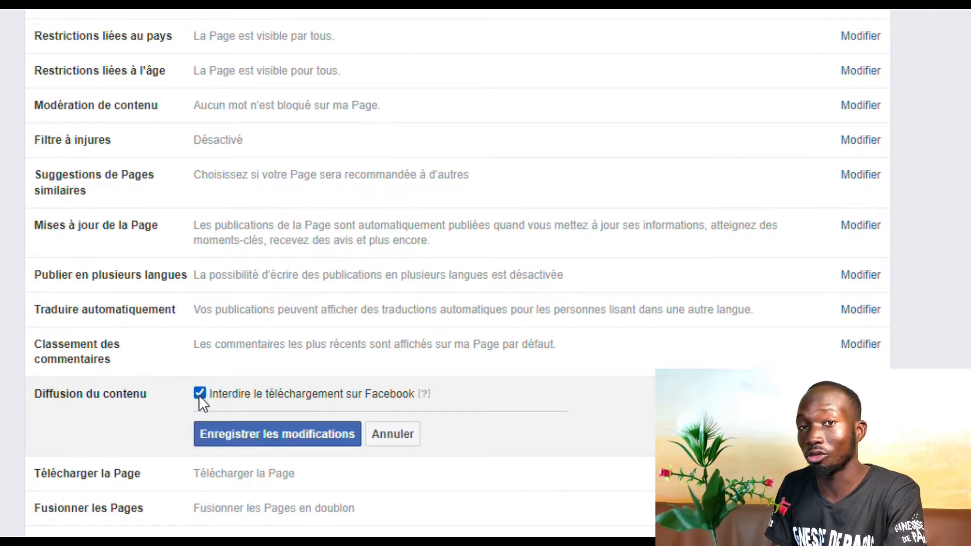
pyautogui.click(210, 438)
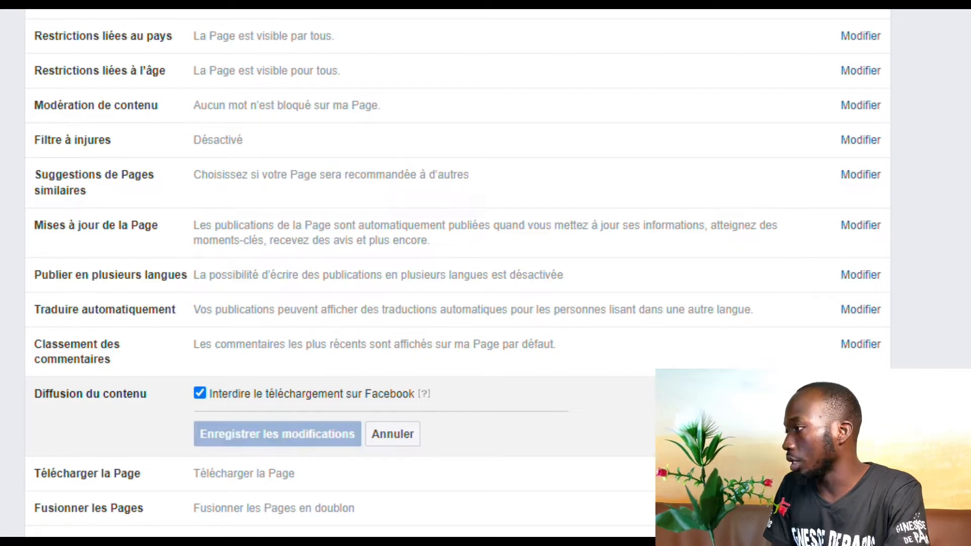
pyautogui.click(375, 507)
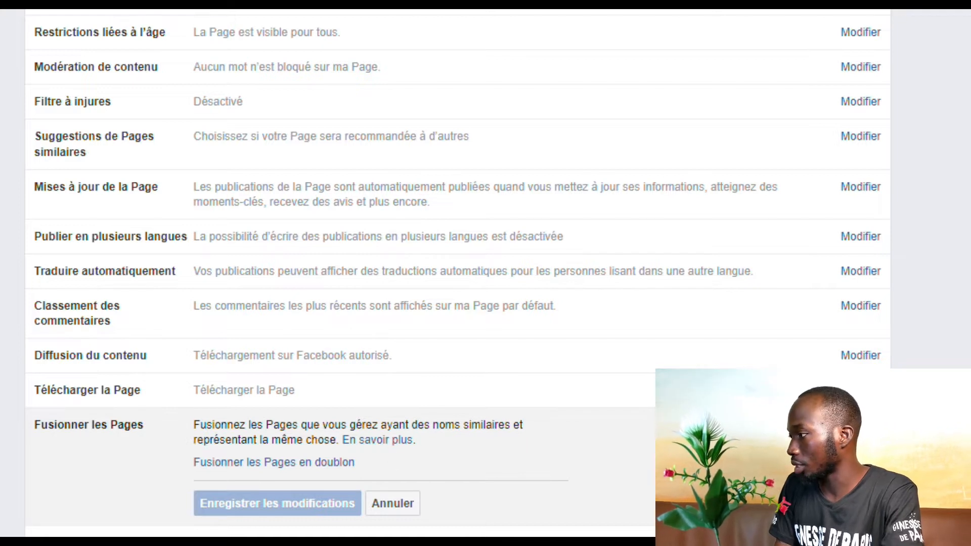
pyautogui.click(861, 389)
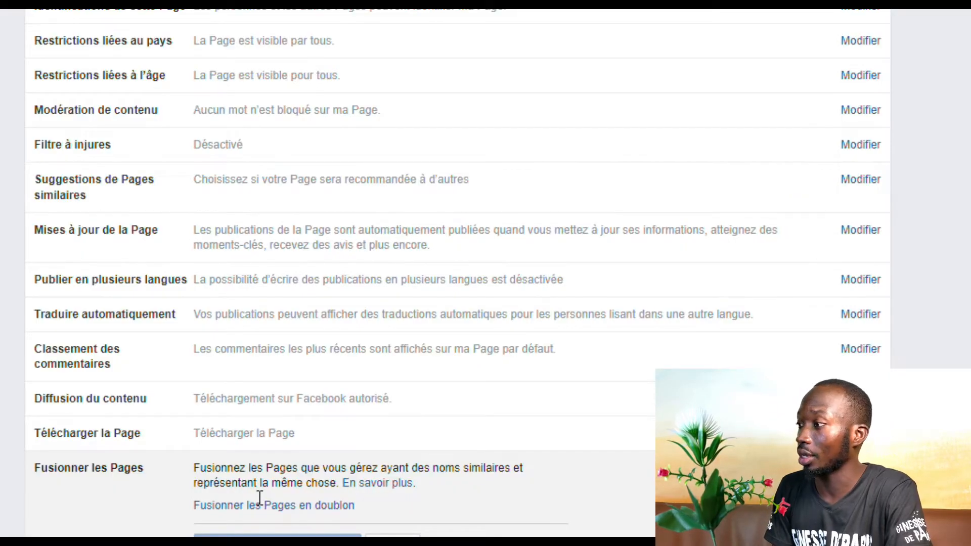
pyautogui.scroll(-1, 262, 478)
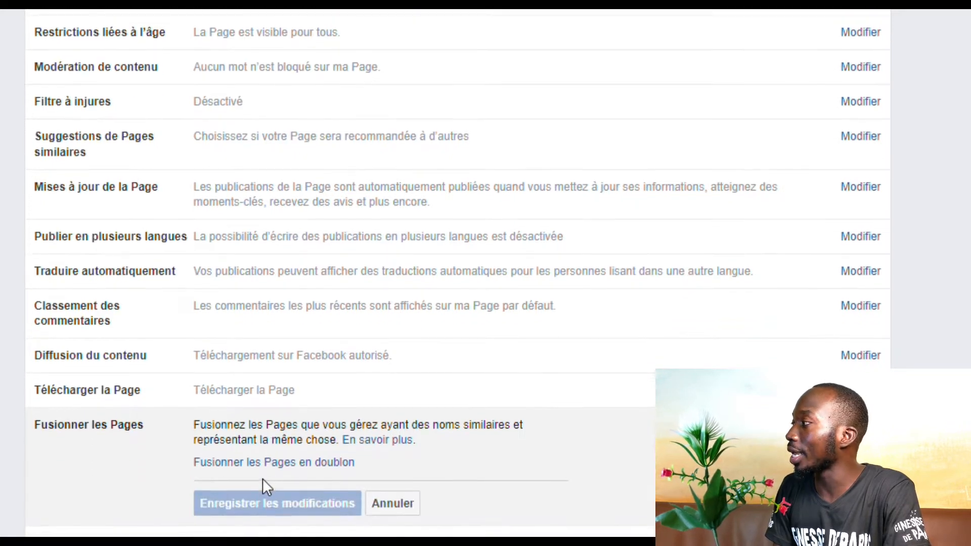
pyautogui.scroll(5, 260, 480)
pyautogui.scroll(-5, 259, 480)
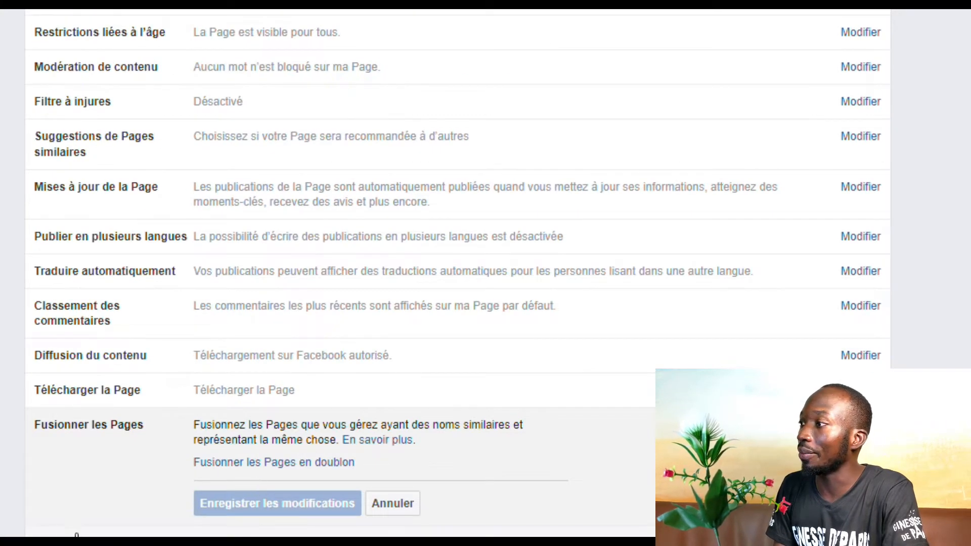
pyautogui.scroll(5, 12, 445)
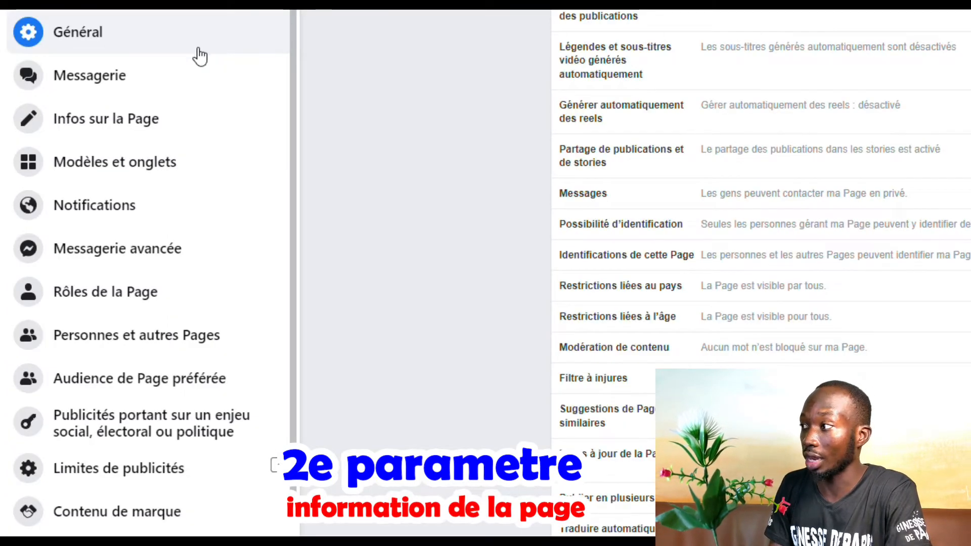
# Open Infos sur la Page and review the Nom, Nom d'utilisateur and Description fields
pyautogui.click(143, 121)
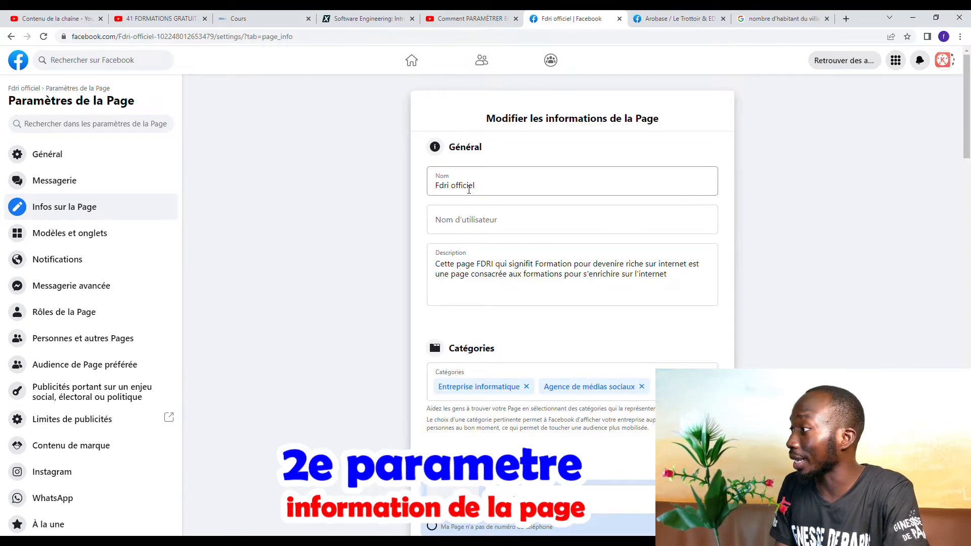
pyautogui.click(510, 186)
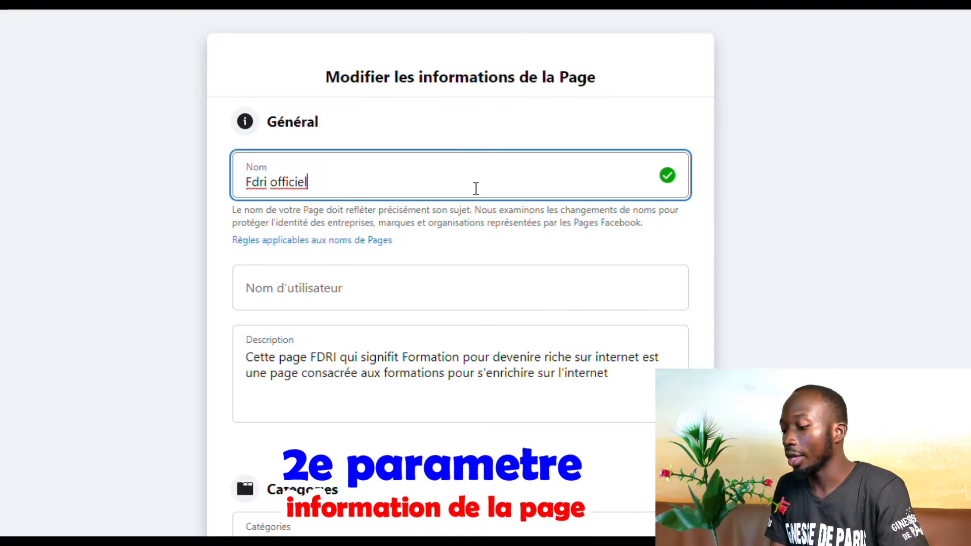
pyautogui.click(343, 299)
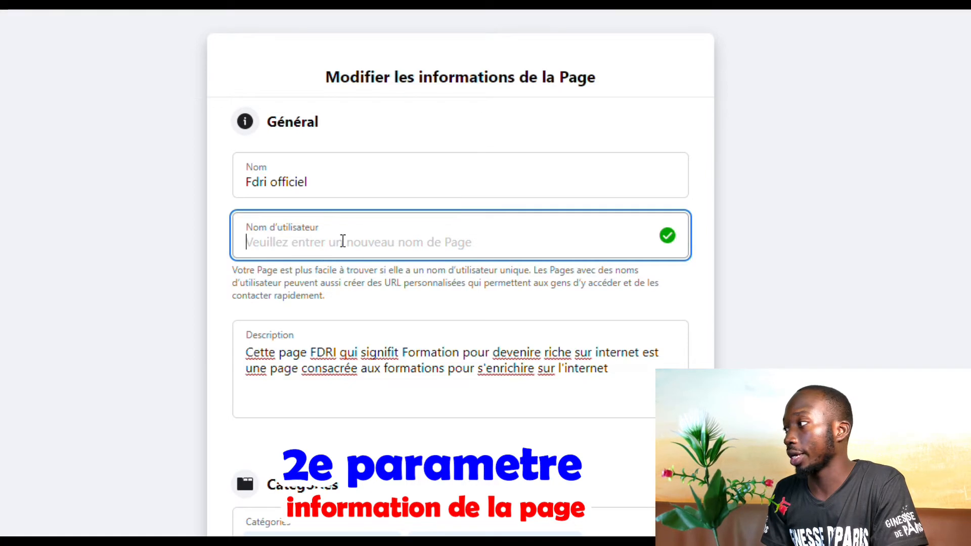
pyautogui.scroll(-3, 349, 238)
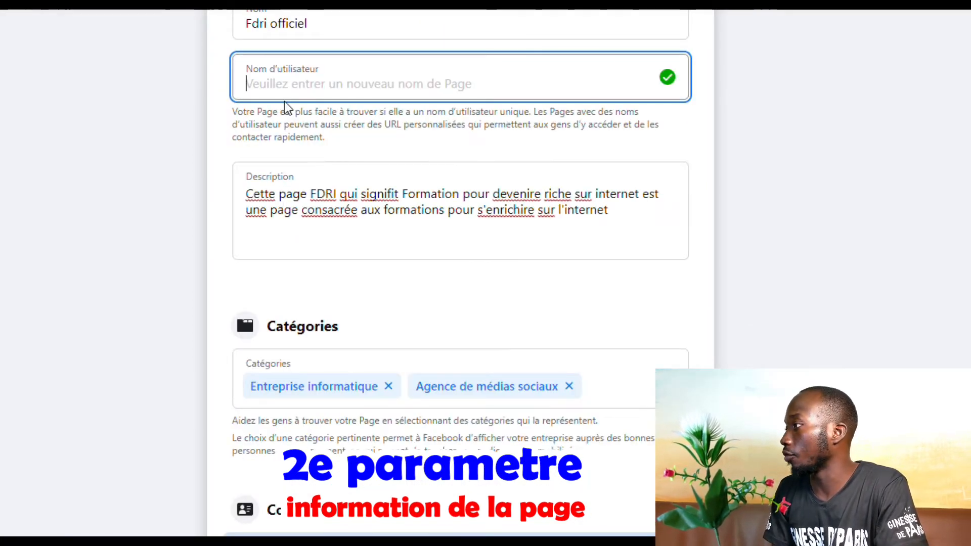
pyautogui.scroll(2, 284, 101)
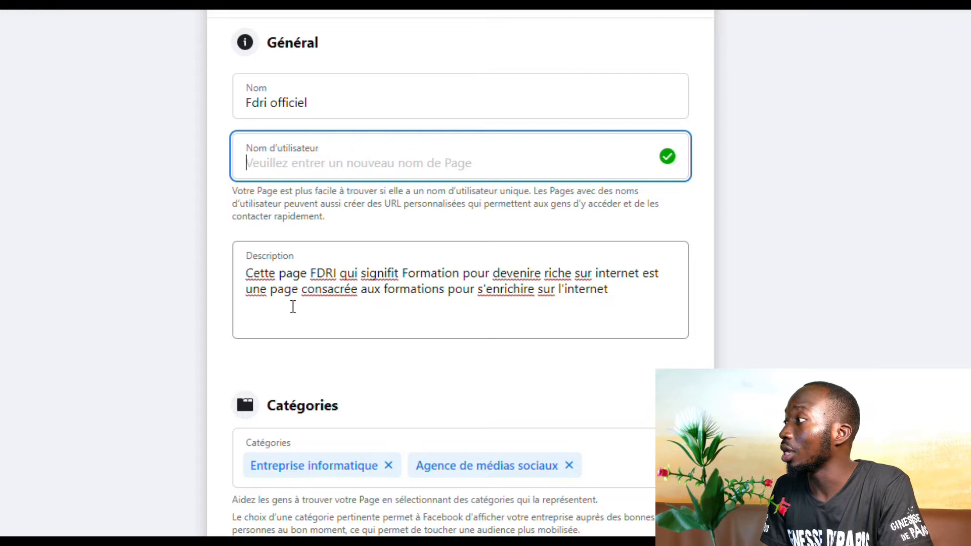
pyautogui.scroll(-3, 293, 307)
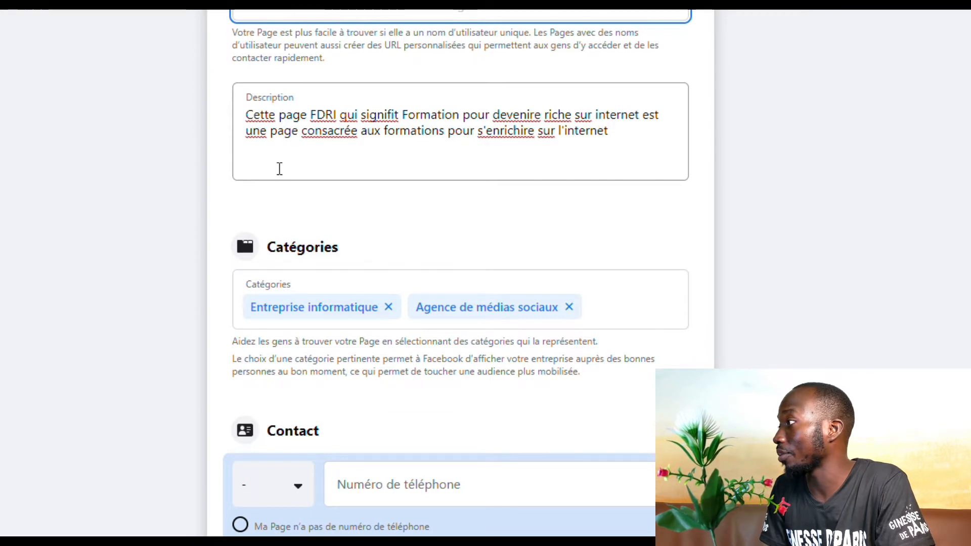
pyautogui.scroll(2, 283, 167)
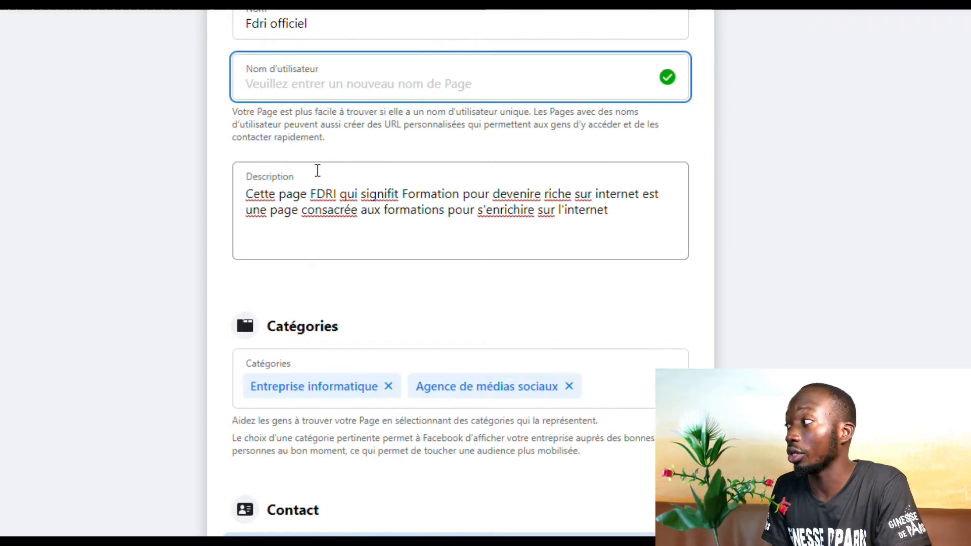
pyautogui.click(553, 195)
pyautogui.doubleClick(539, 147)
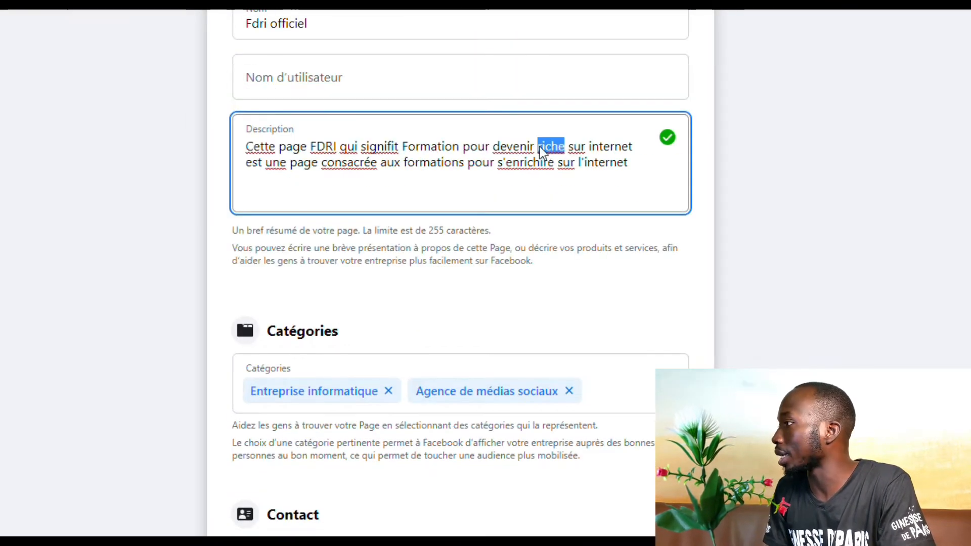
pyautogui.click(508, 194)
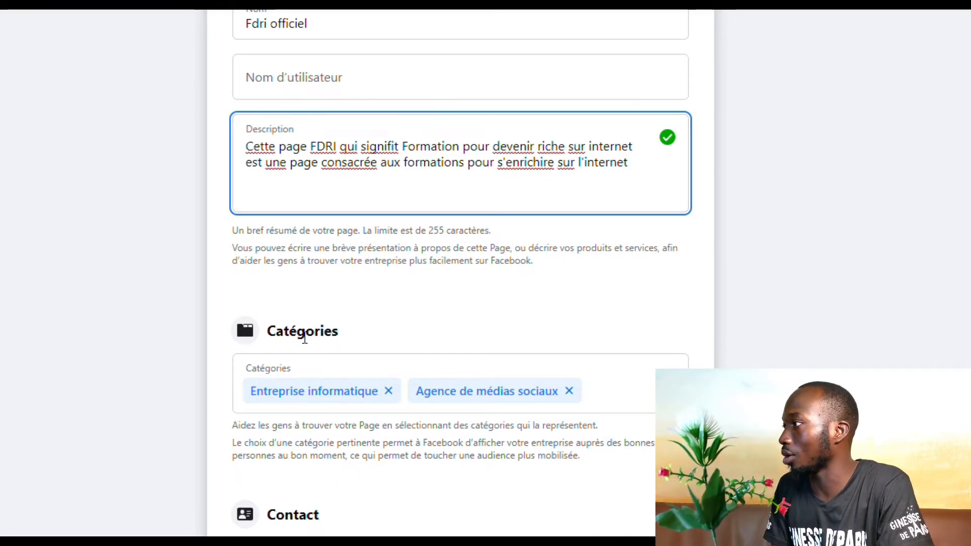
pyautogui.scroll(-5, 328, 329)
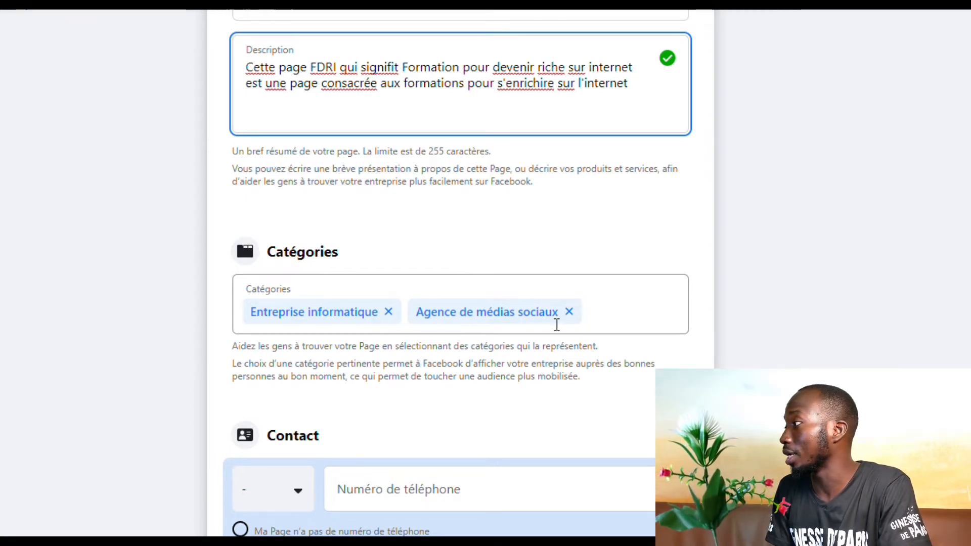
# Search 'person' in Catégories and add Personnalité politique as the third category
pyautogui.click(622, 321)
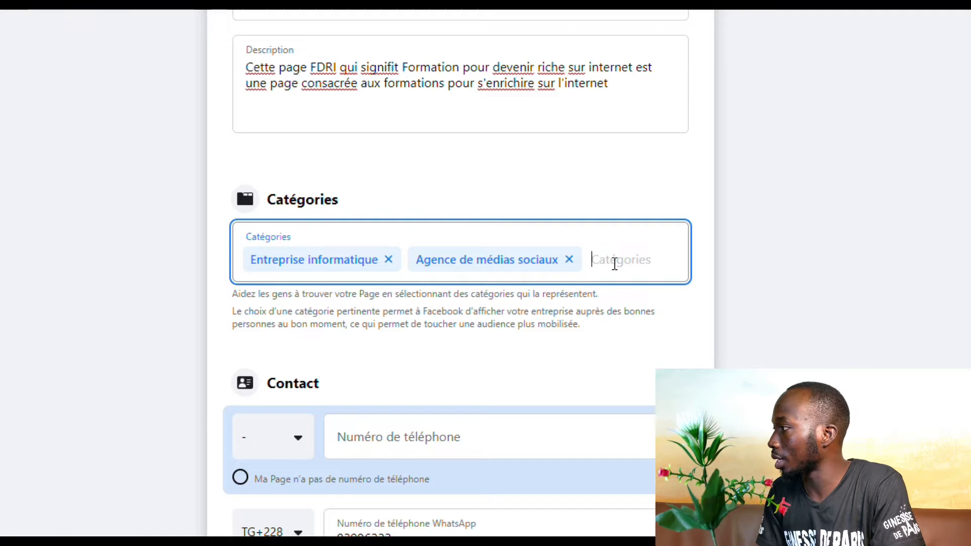
pyautogui.write('pes')
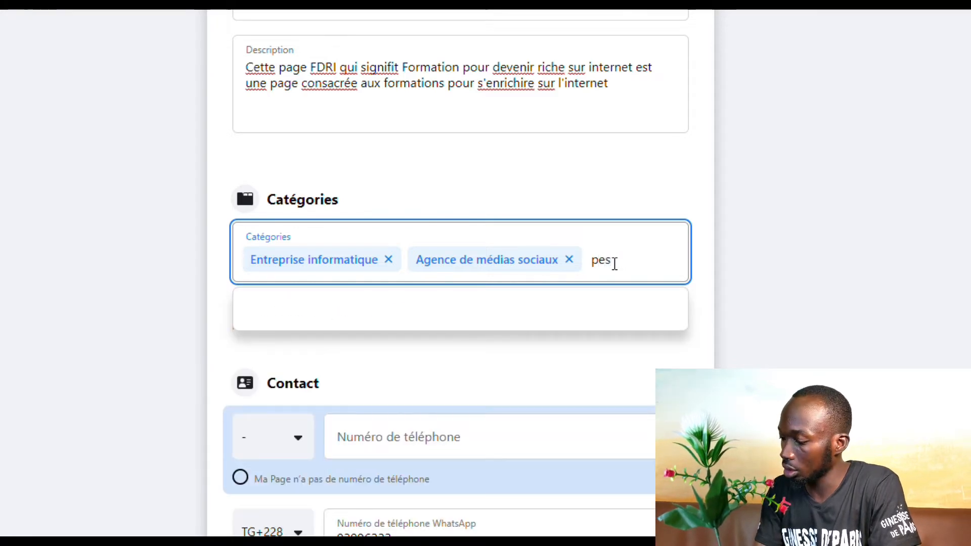
pyautogui.press('BackSpace')
pyautogui.write('rson')
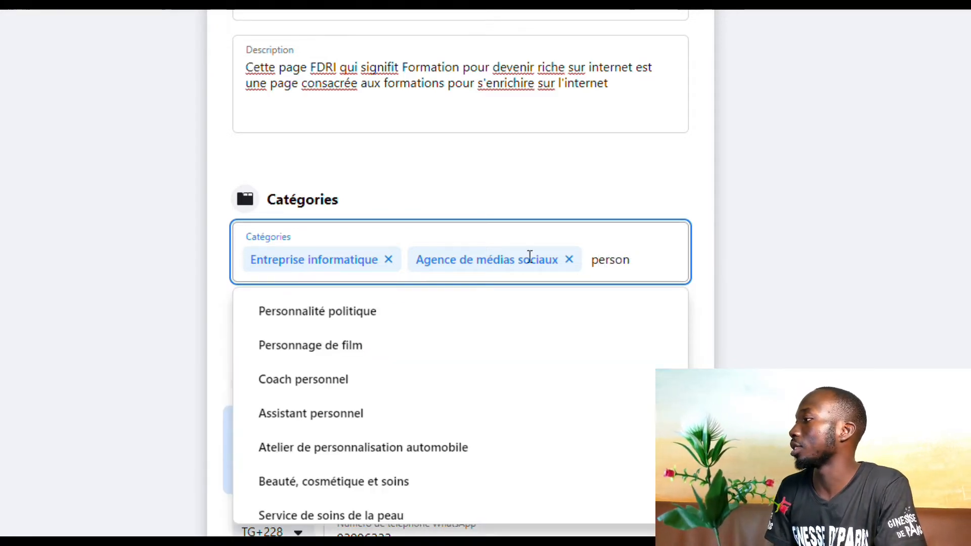
pyautogui.click(347, 311)
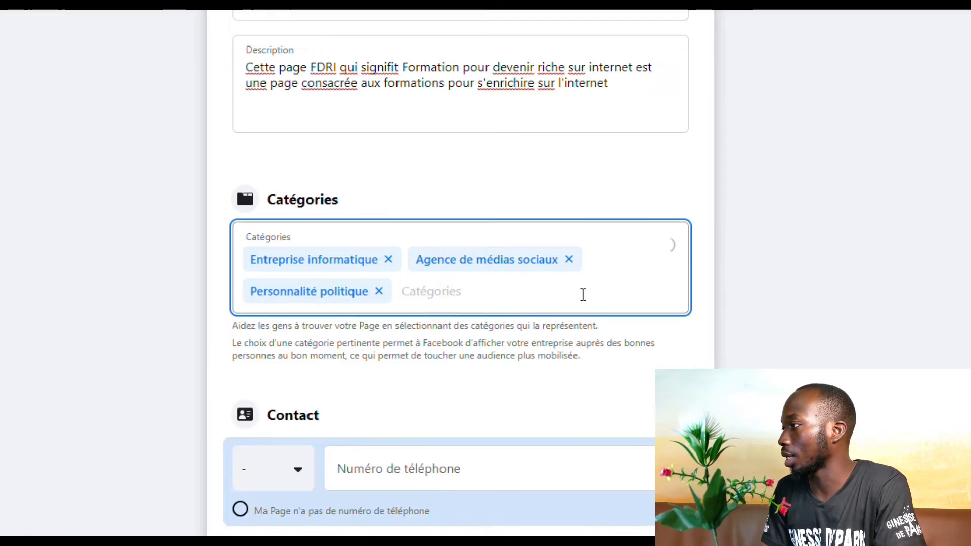
pyautogui.scroll(-3, 381, 292)
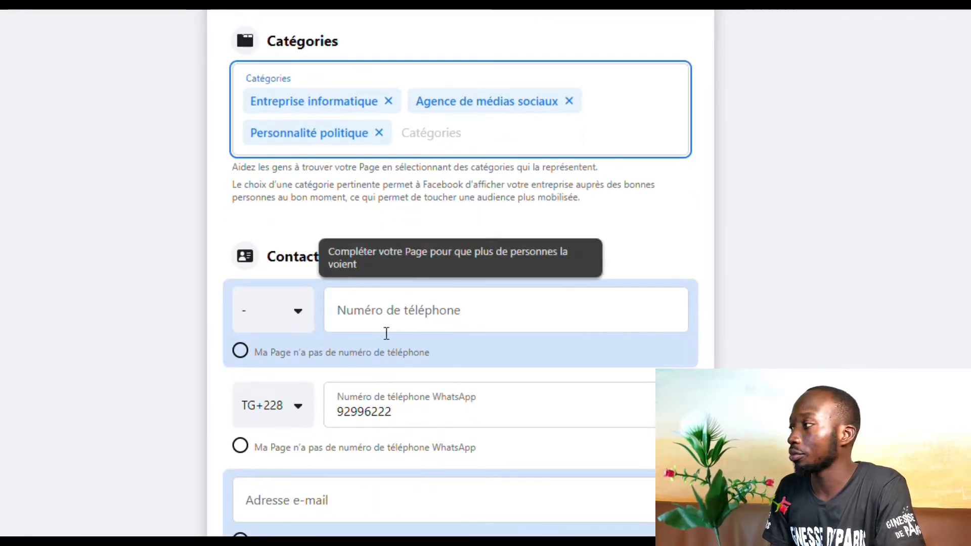
# Enter the Page's contact e-mail address in Adresse e-mail, leaving Site web next
pyautogui.click(386, 331)
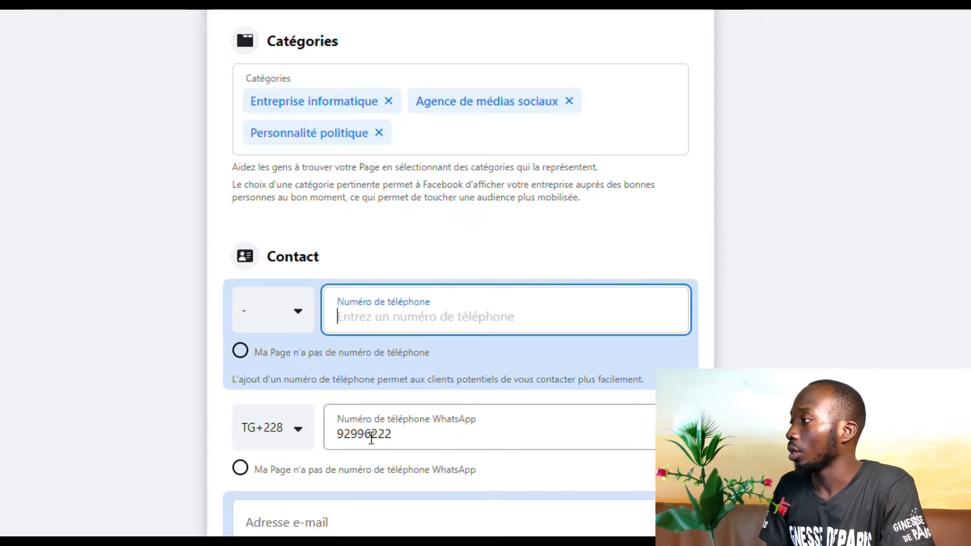
pyautogui.scroll(-3, 368, 438)
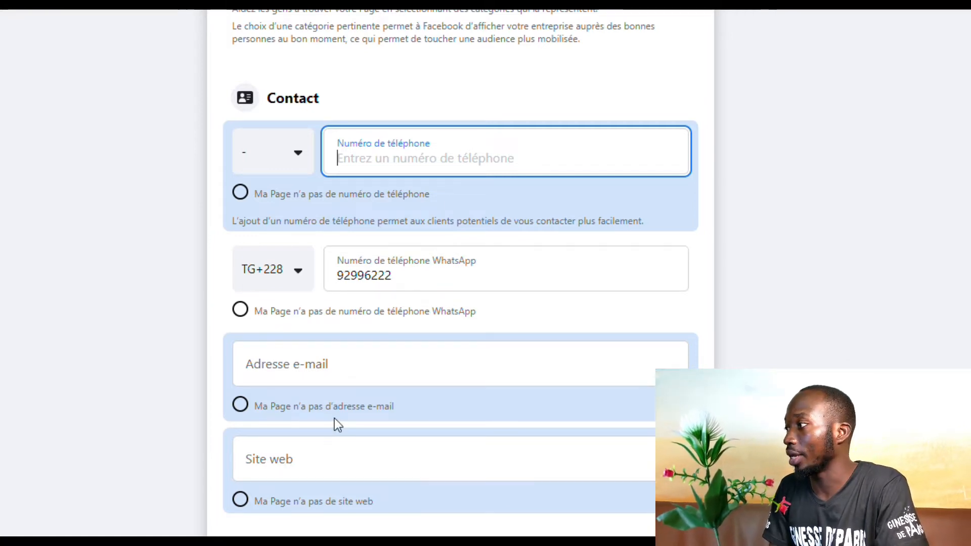
pyautogui.click(334, 366)
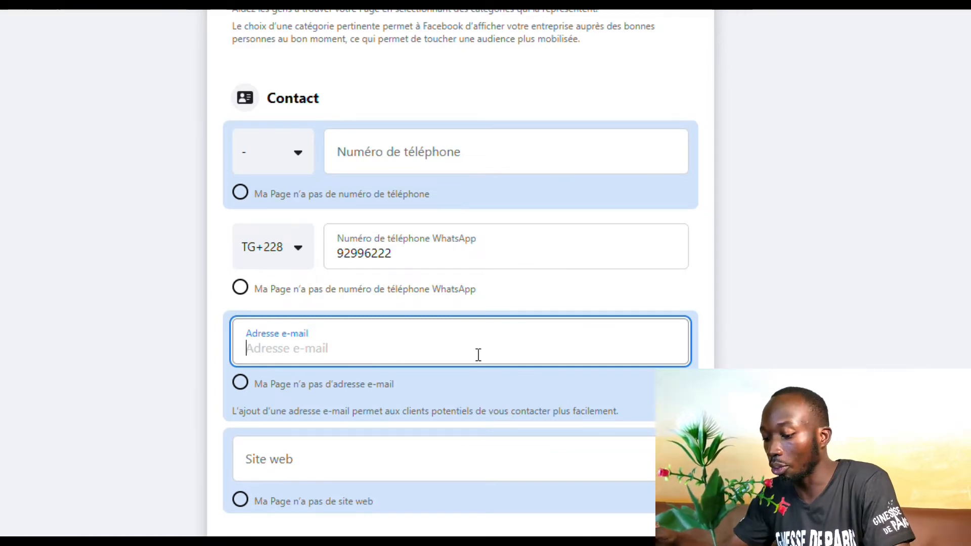
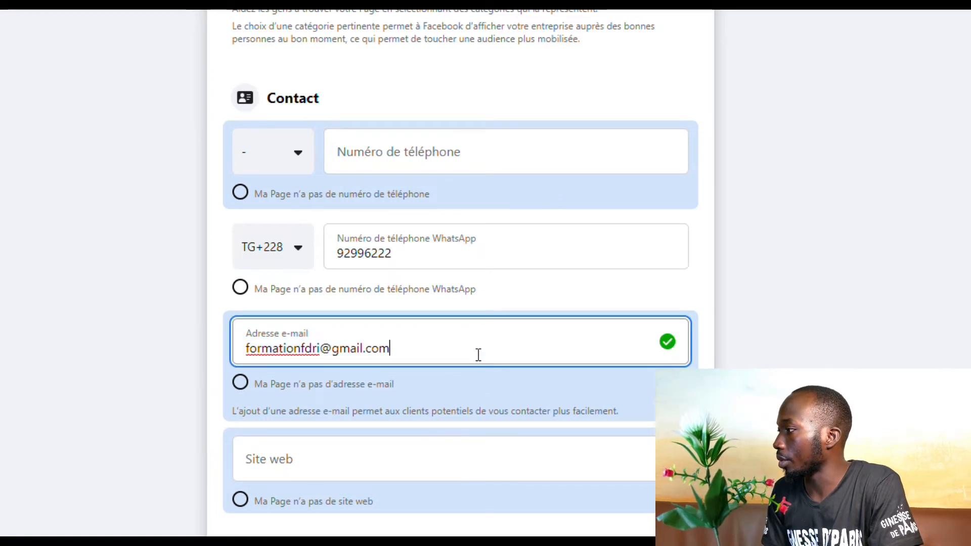
pyautogui.press('Tab')
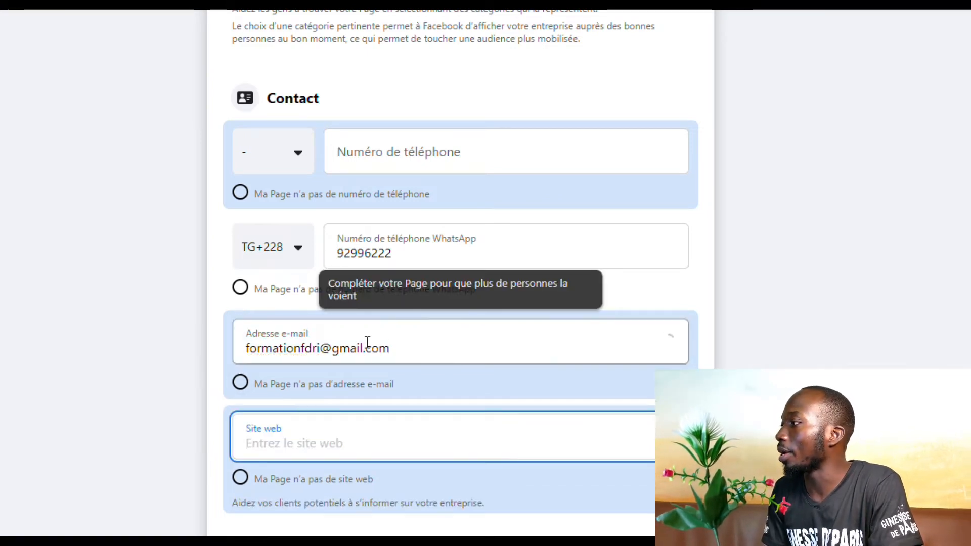
pyautogui.scroll(-2, 334, 432)
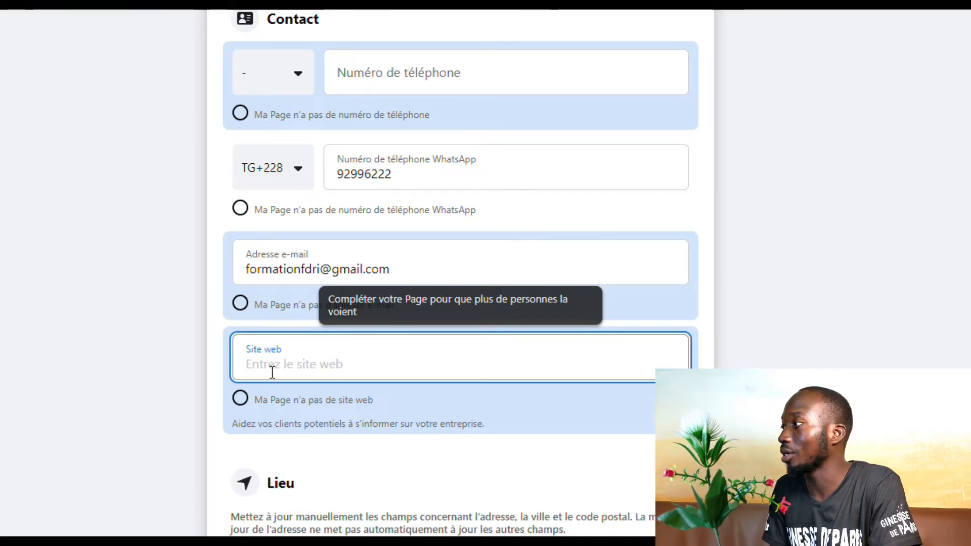
pyautogui.scroll(-4, 298, 379)
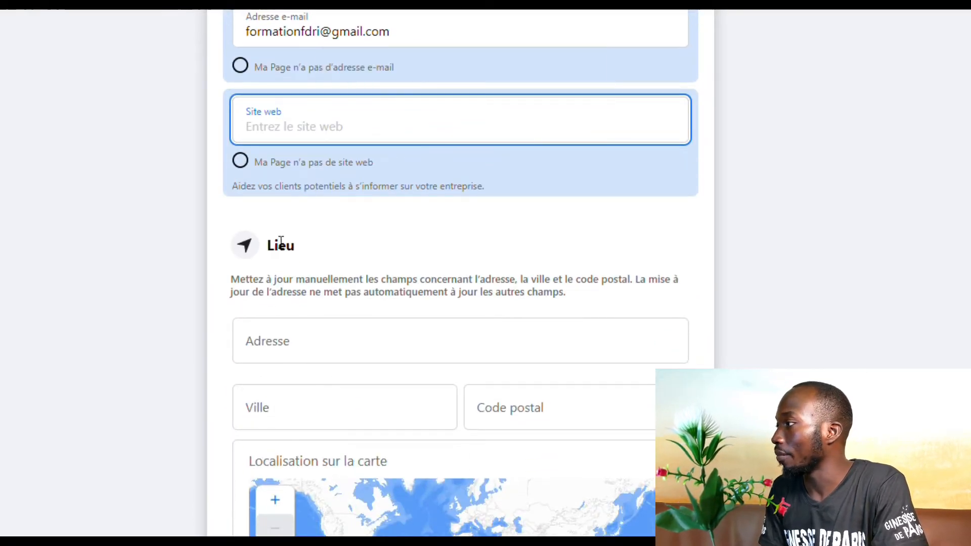
pyautogui.scroll(2, 281, 241)
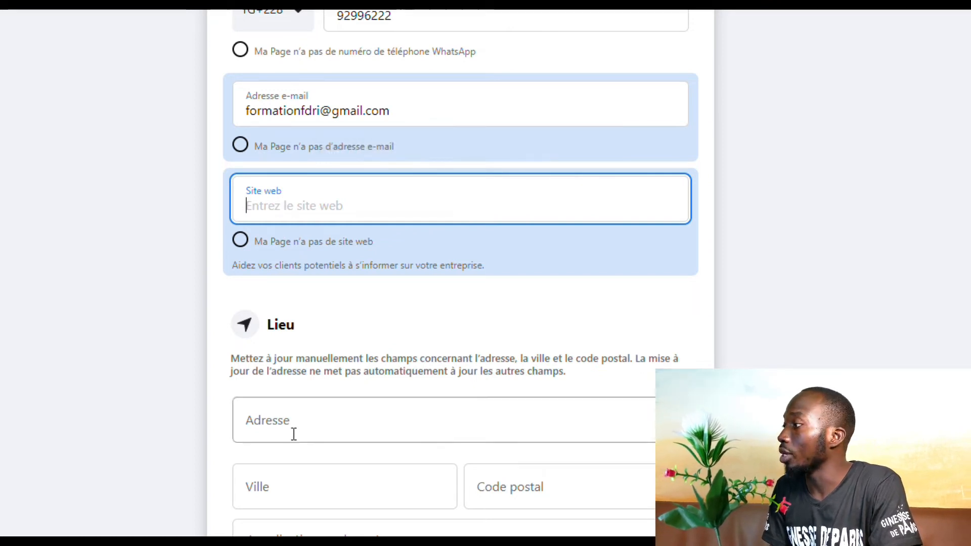
pyautogui.scroll(-7, 299, 417)
pyautogui.scroll(7, 298, 417)
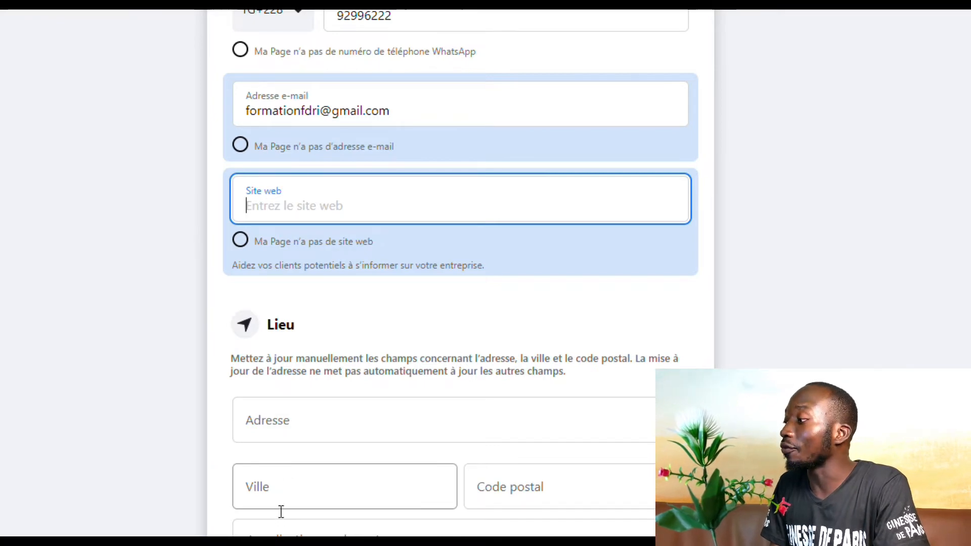
pyautogui.scroll(-5, 281, 512)
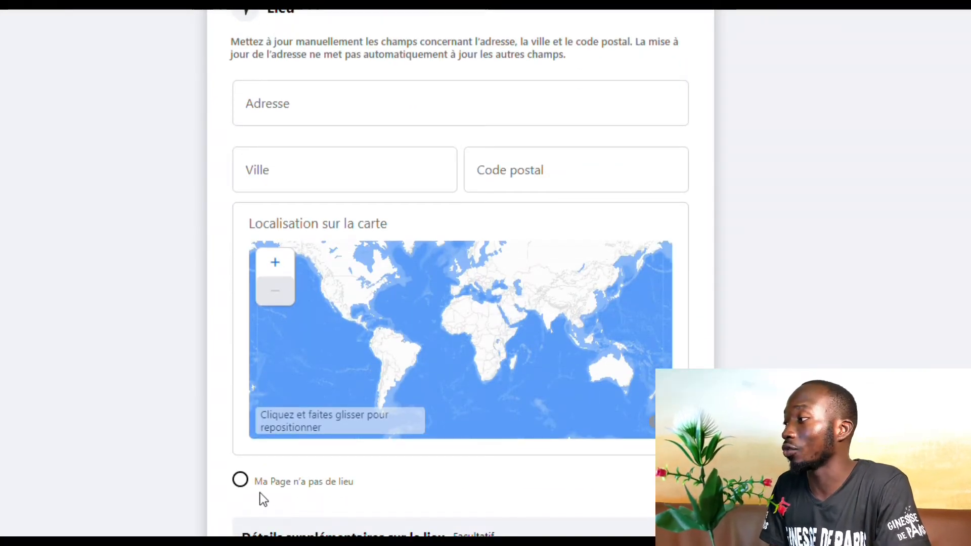
pyautogui.scroll(-5, 260, 495)
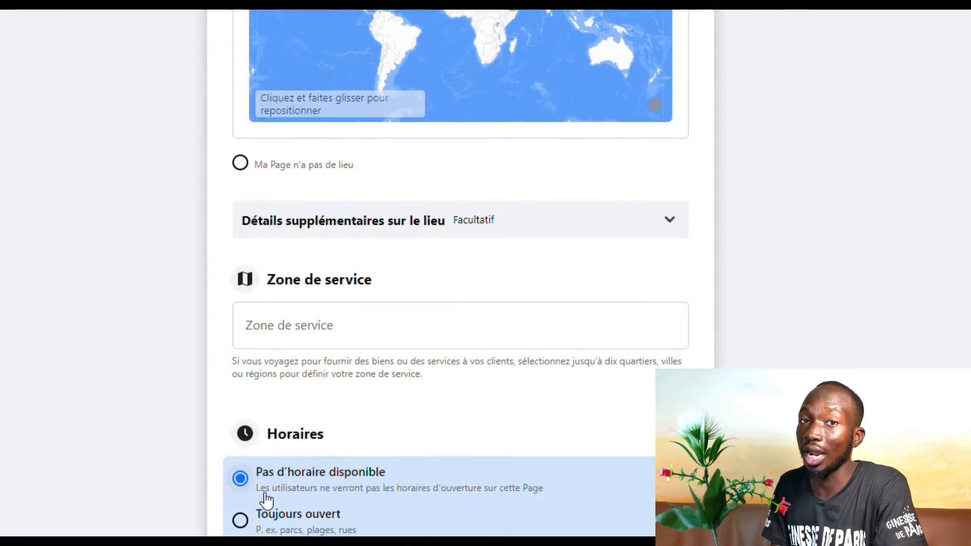
pyautogui.scroll(8, 260, 495)
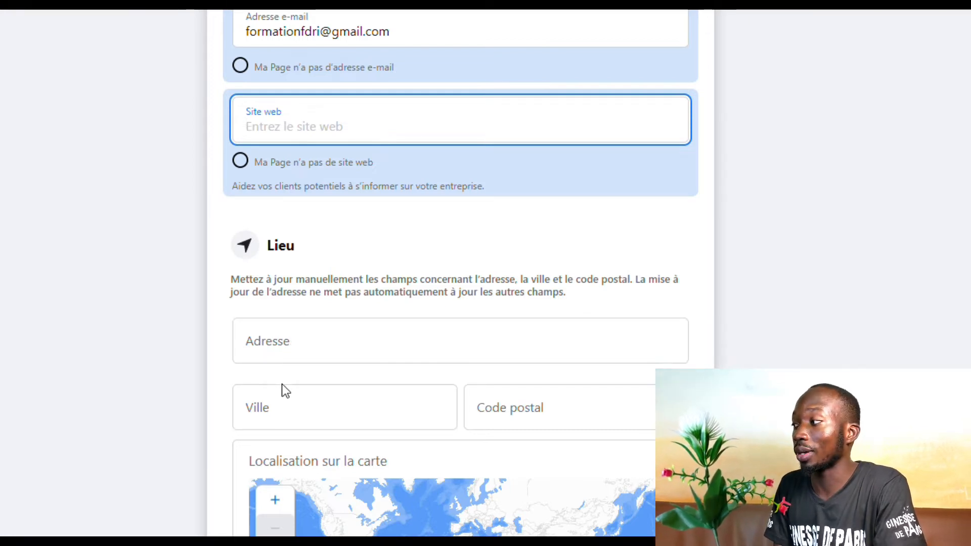
pyautogui.scroll(-2, 297, 518)
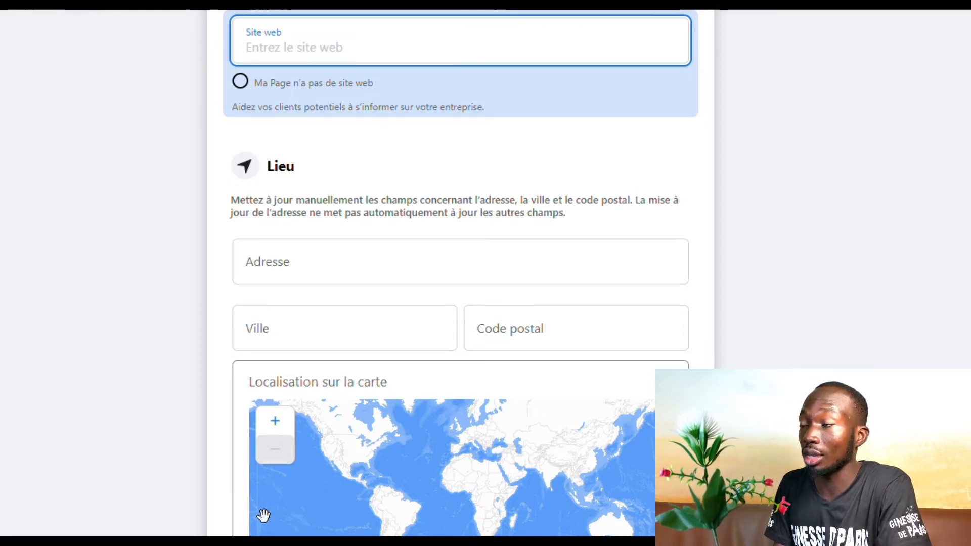
pyautogui.scroll(1, 263, 516)
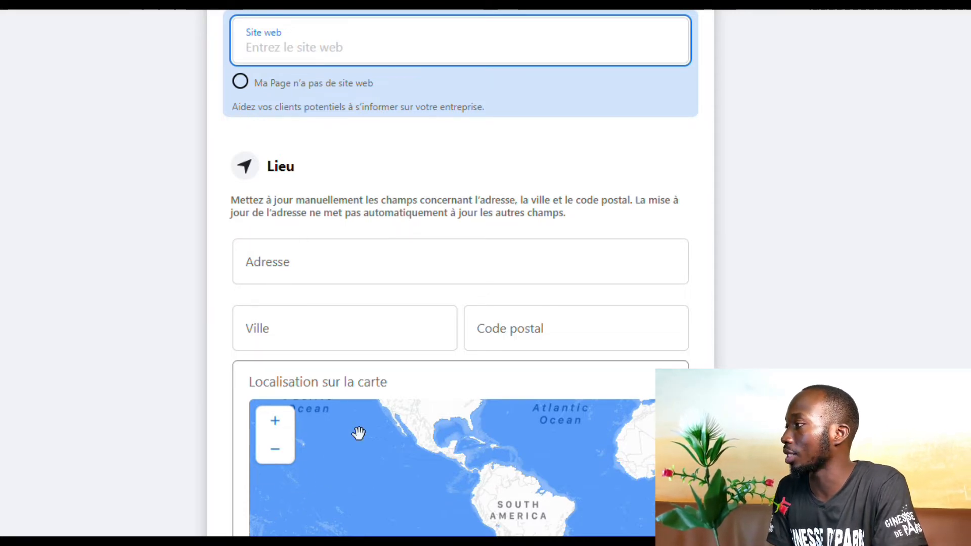
pyautogui.scroll(-8, 354, 324)
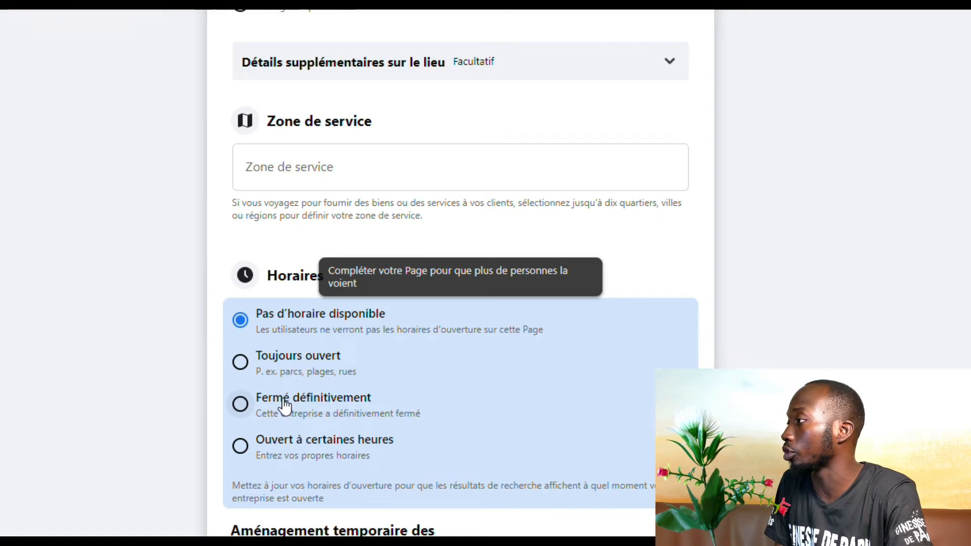
# Set the Page's Horaires to 'Toujours ouvert' instead of no hours available
pyautogui.scroll(-5, 285, 404)
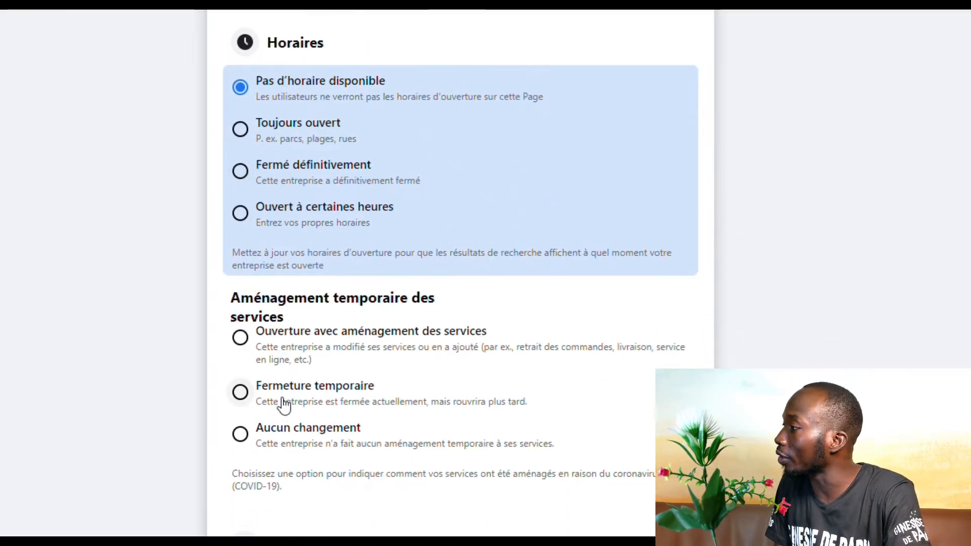
pyautogui.scroll(2, 282, 405)
pyautogui.click(261, 212)
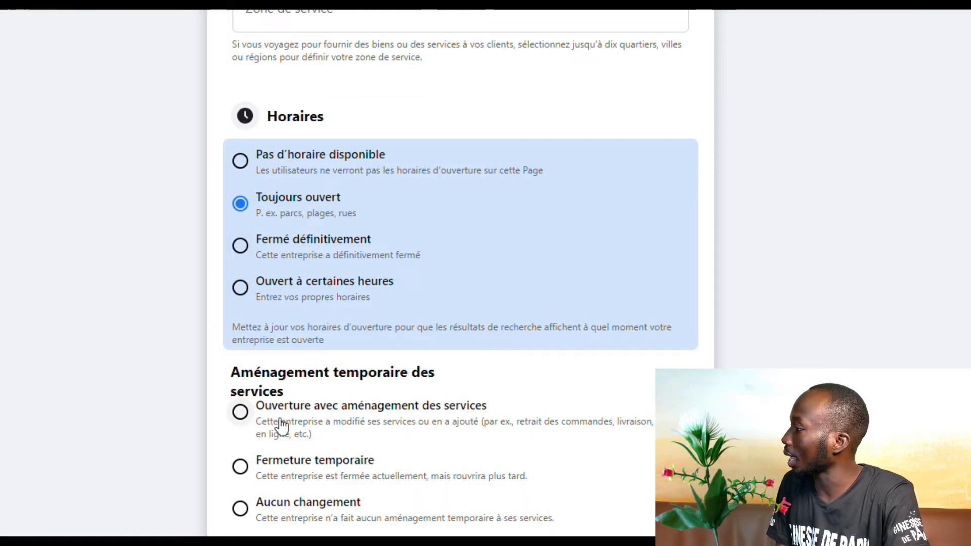
pyautogui.scroll(-3, 293, 429)
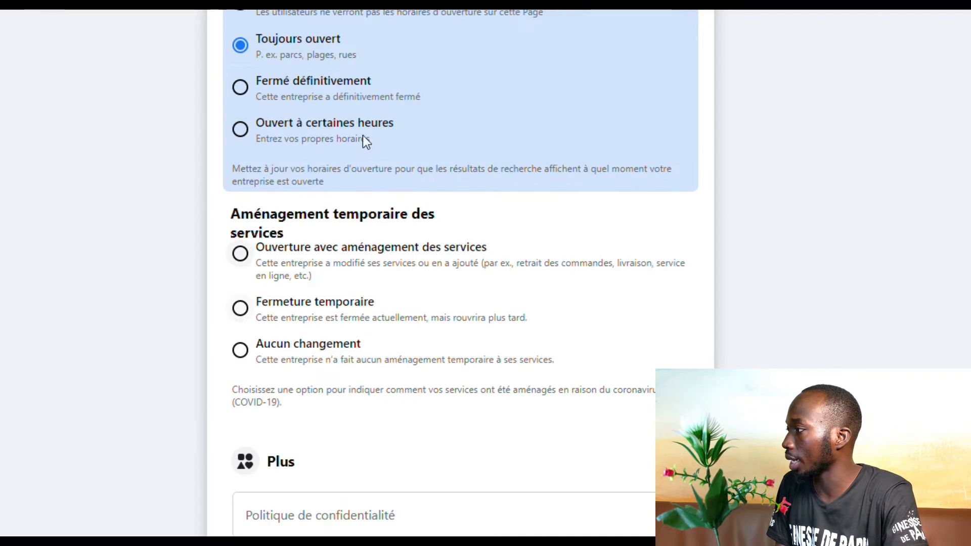
pyautogui.scroll(-1, 365, 352)
pyautogui.scroll(-3, 368, 356)
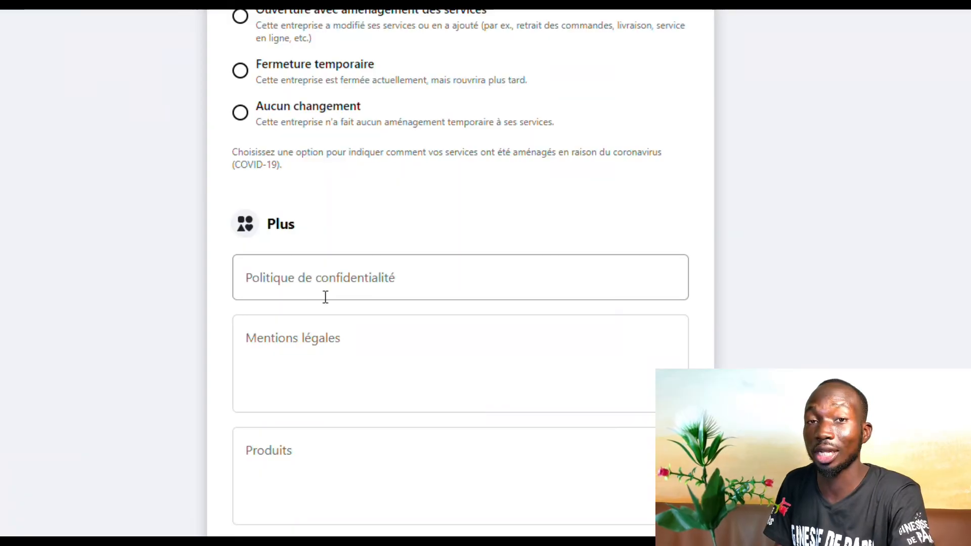
pyautogui.click(328, 286)
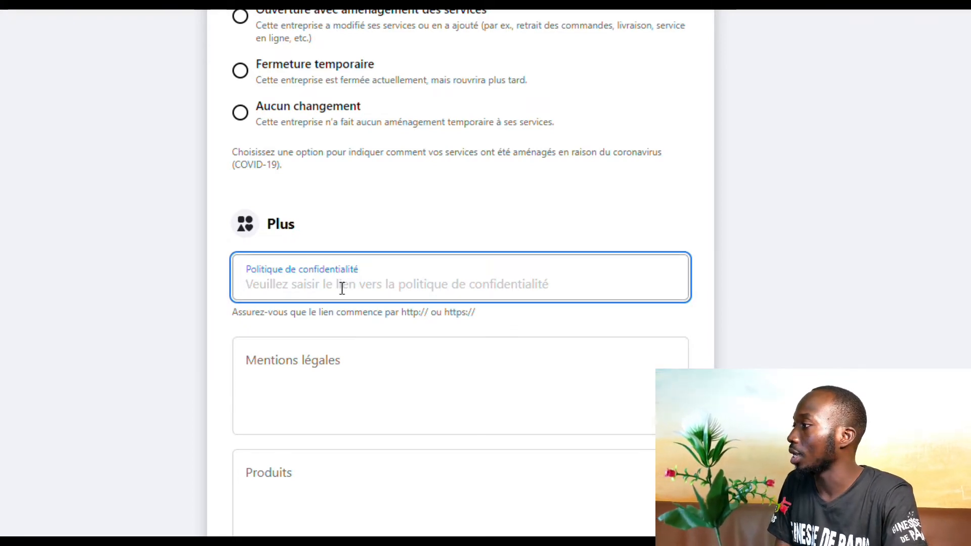
pyautogui.scroll(-2, 368, 374)
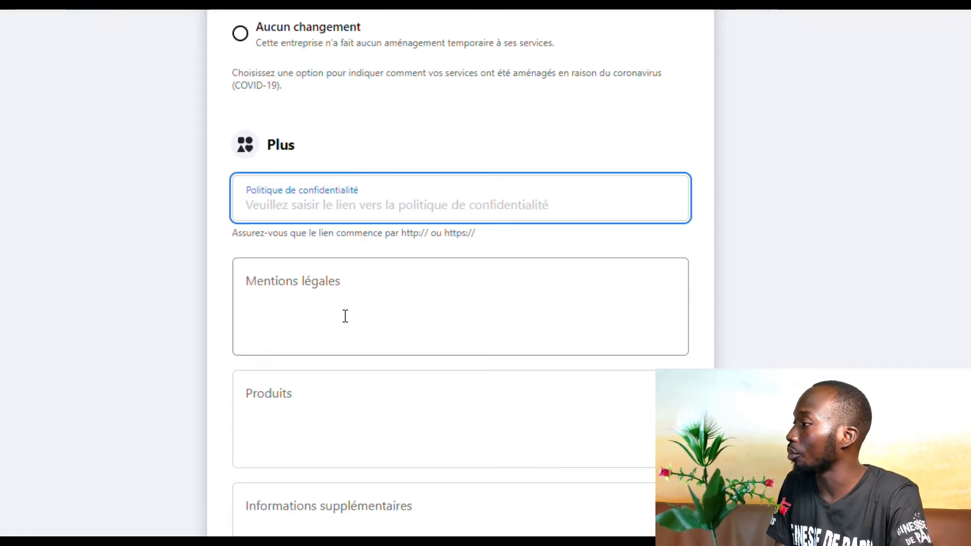
pyautogui.scroll(-4, 346, 316)
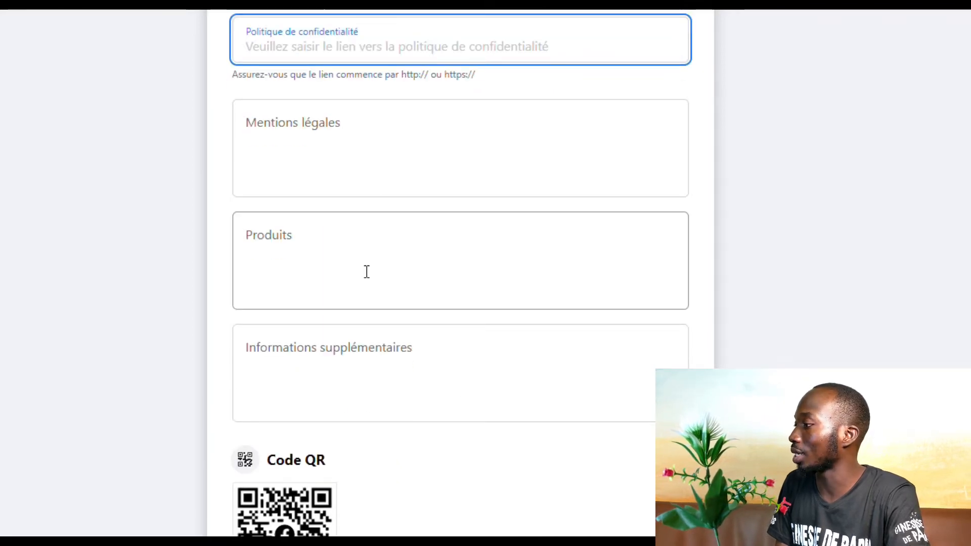
pyautogui.scroll(-8, 346, 372)
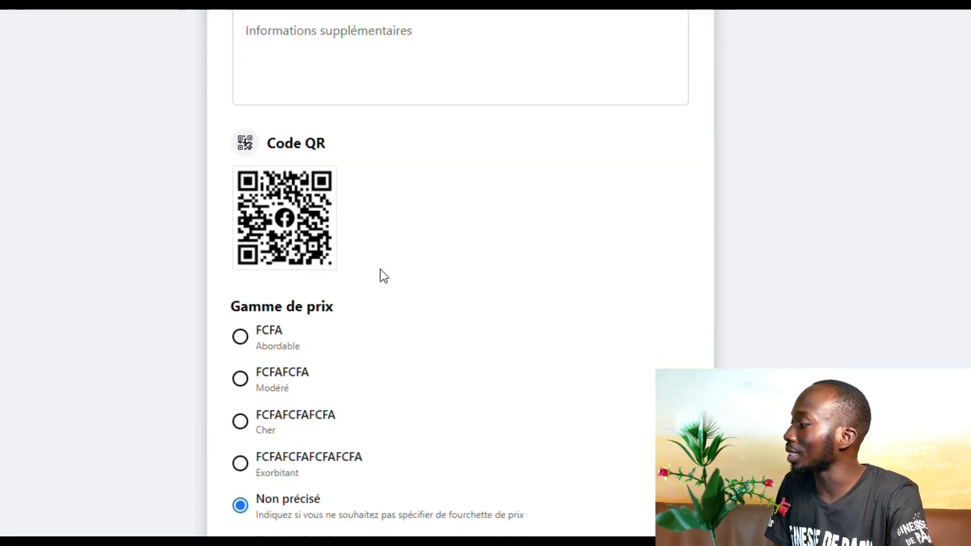
pyautogui.scroll(-3, 401, 425)
pyautogui.click(440, 526)
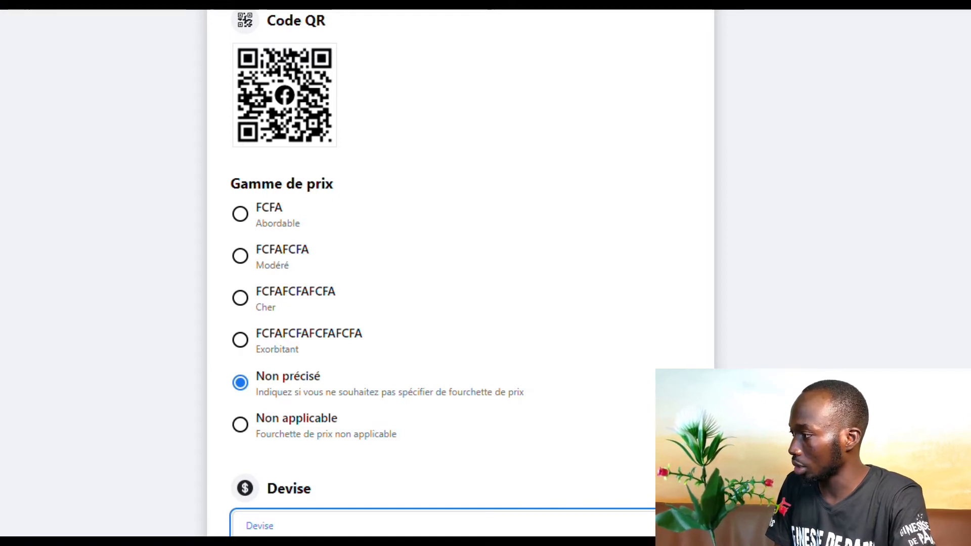
# Pick 'Dollar américain' from the Devise list as the Page's currency
pyautogui.scroll(2, 356, 466)
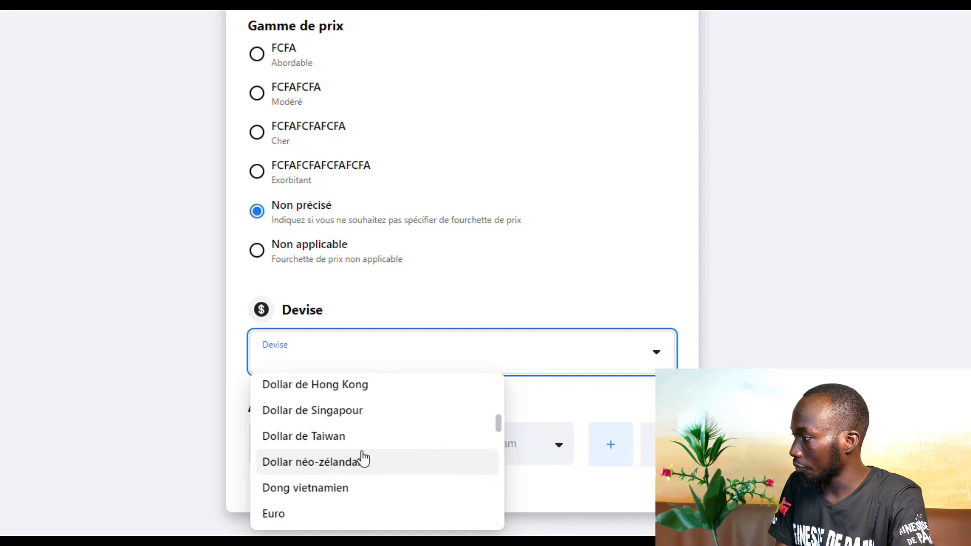
pyautogui.scroll(2, 363, 458)
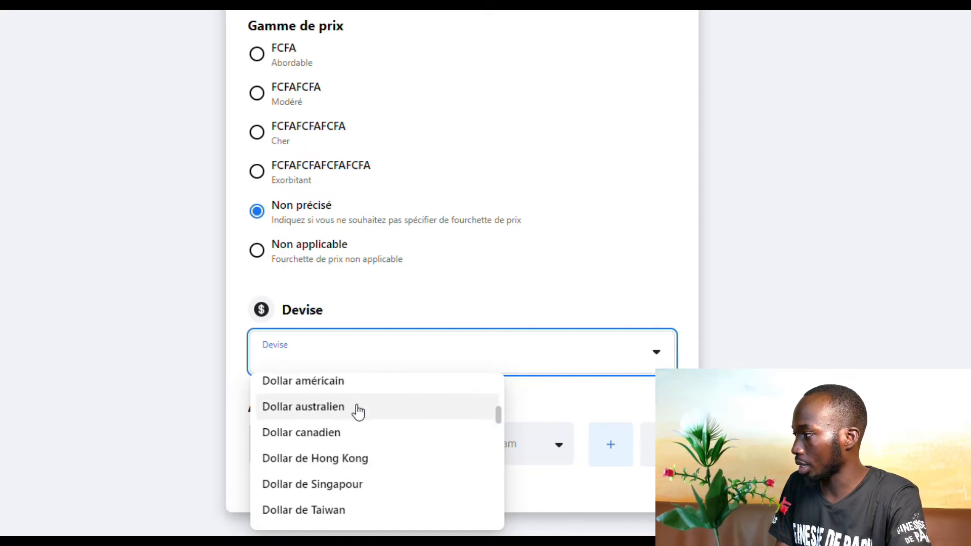
pyautogui.click(355, 385)
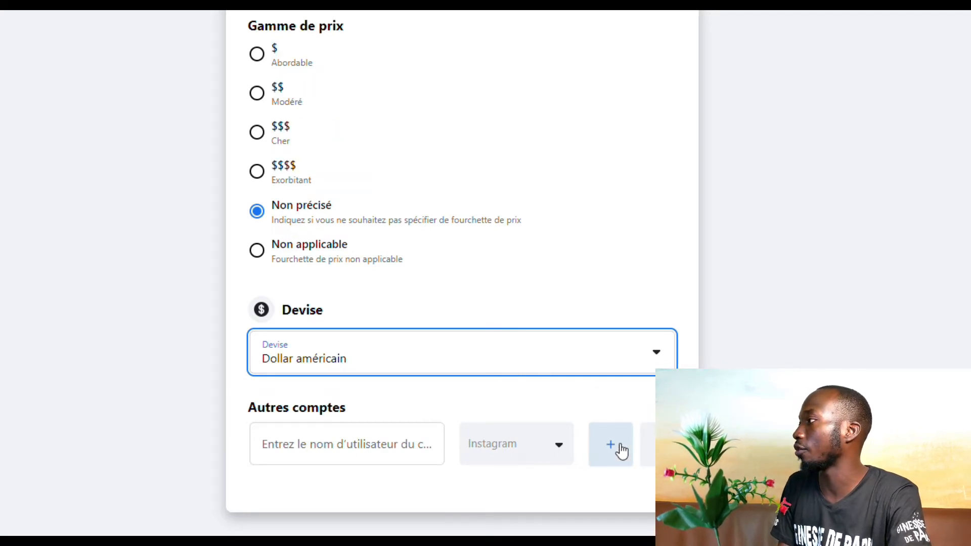
# Switch the Autres comptes platform to YouTube and enter the channel's username
pyautogui.click(556, 455)
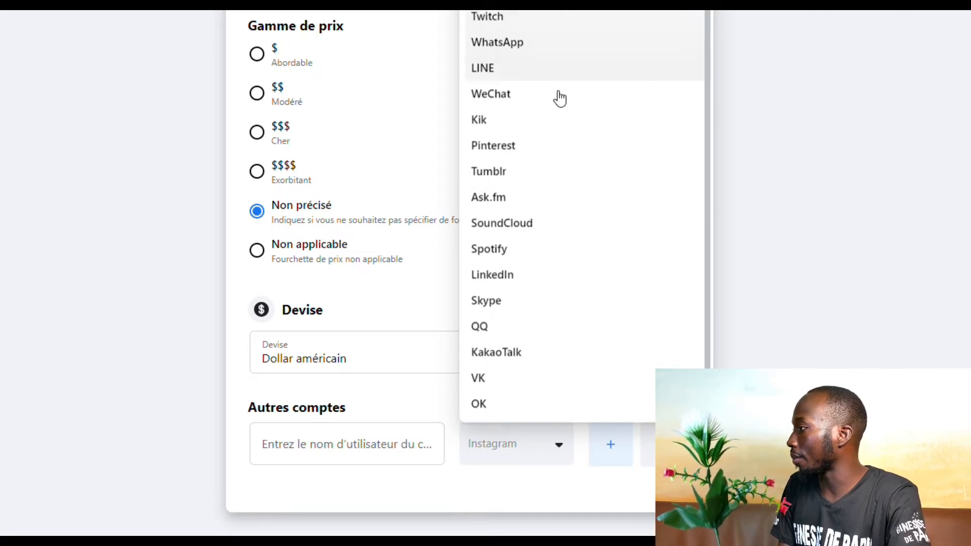
pyautogui.click(487, 15)
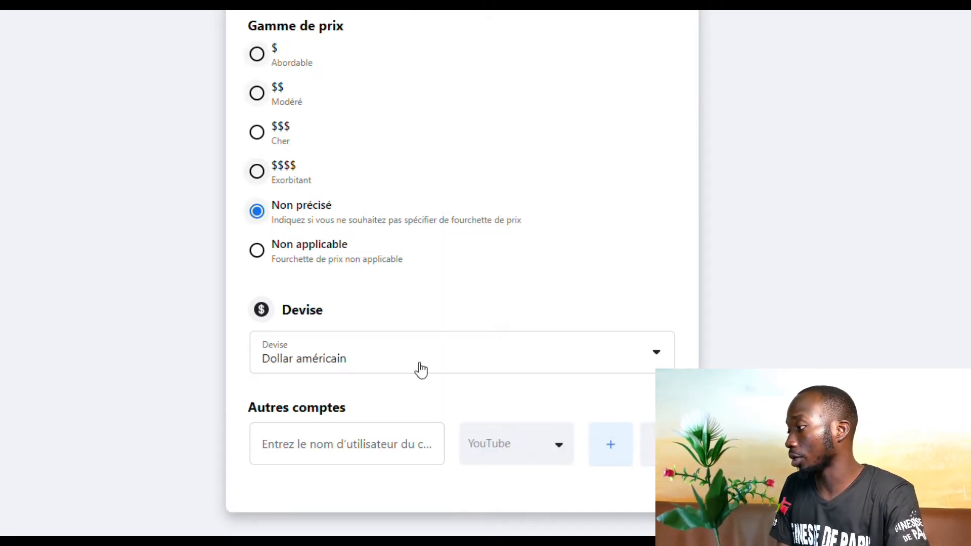
pyautogui.click(344, 448)
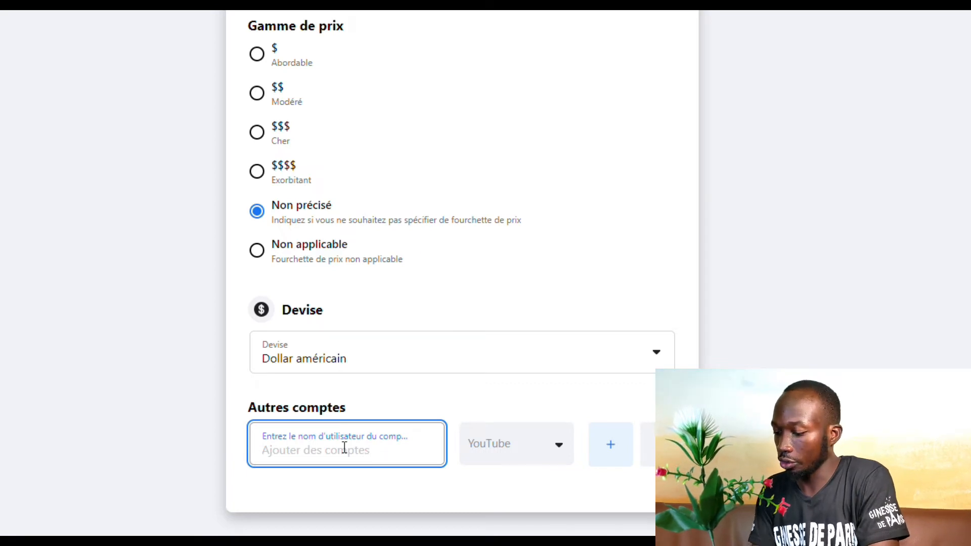
pyautogui.write('formation pour devenir riche')
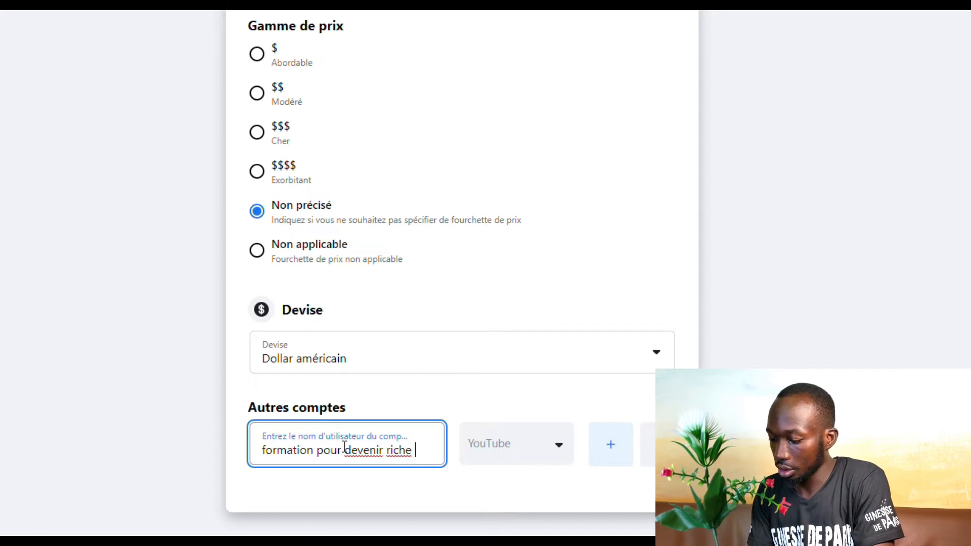
pyautogui.write('ur i')
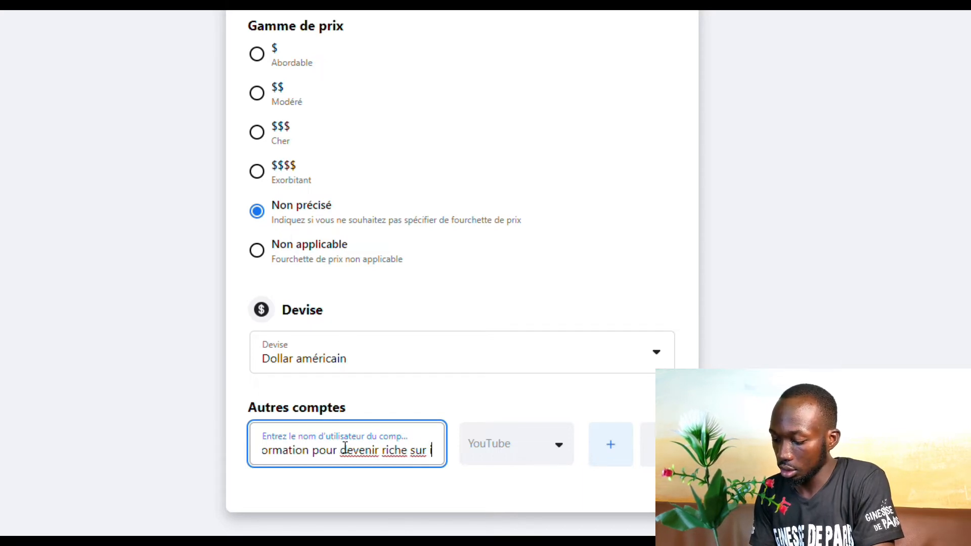
pyautogui.write('nter')
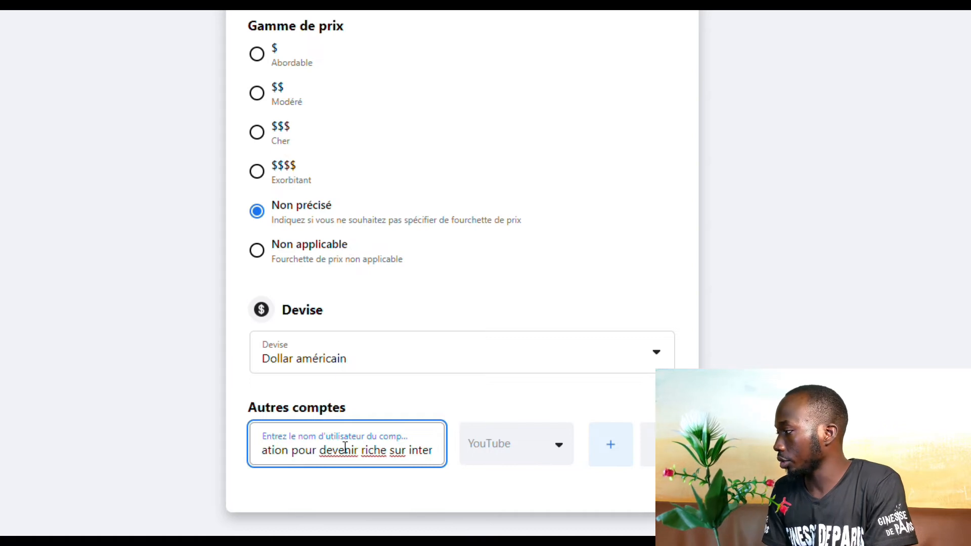
pyautogui.write('net')
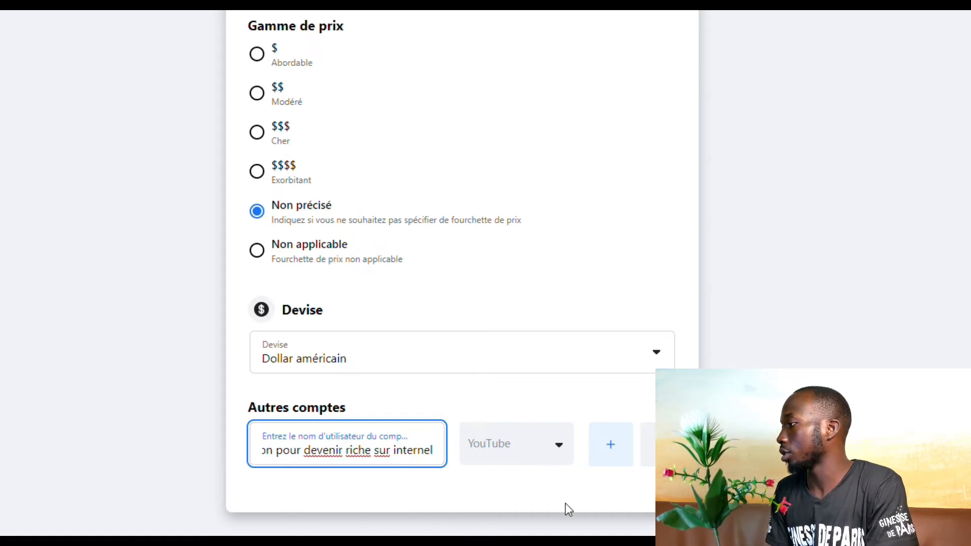
pyautogui.click(523, 468)
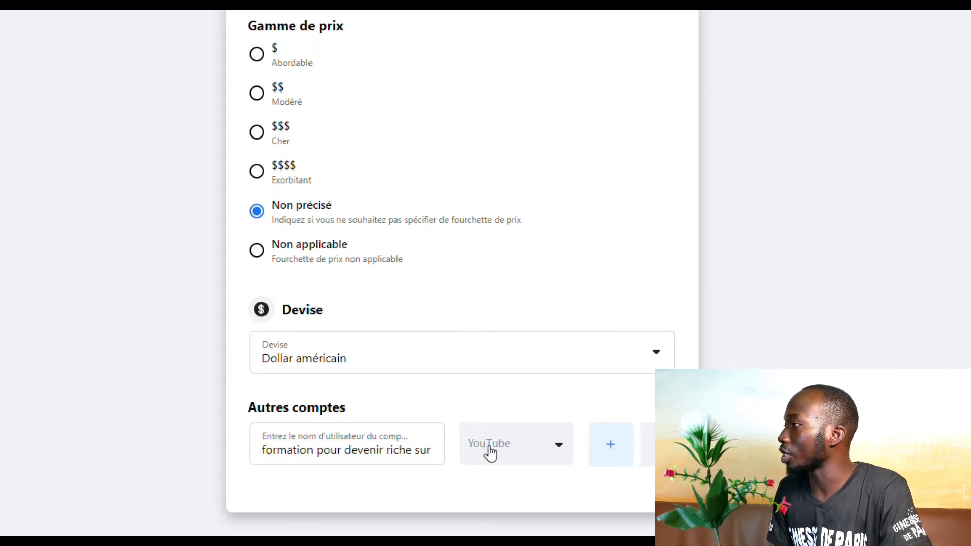
# Scroll through the Page information form
pyautogui.scroll(15, 438, 356)
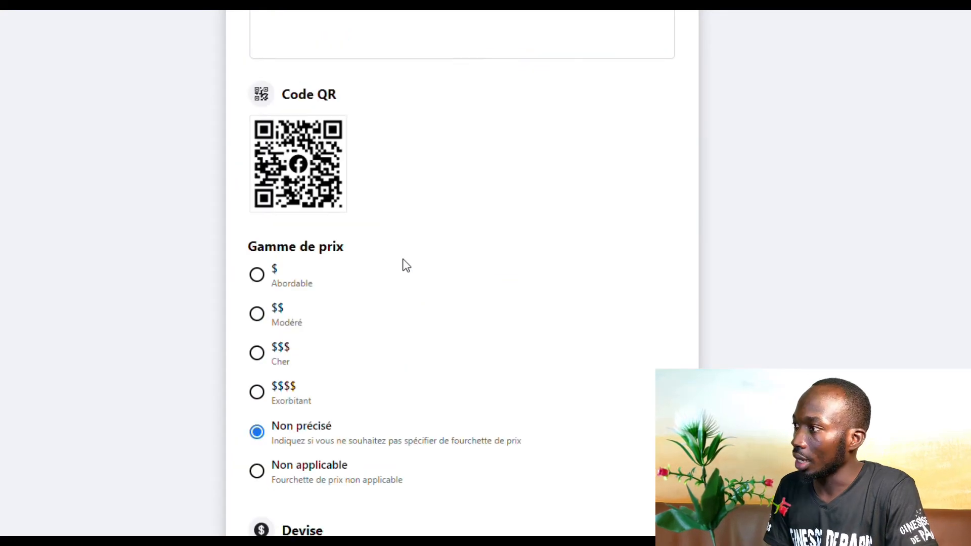
pyautogui.scroll(-4, 406, 265)
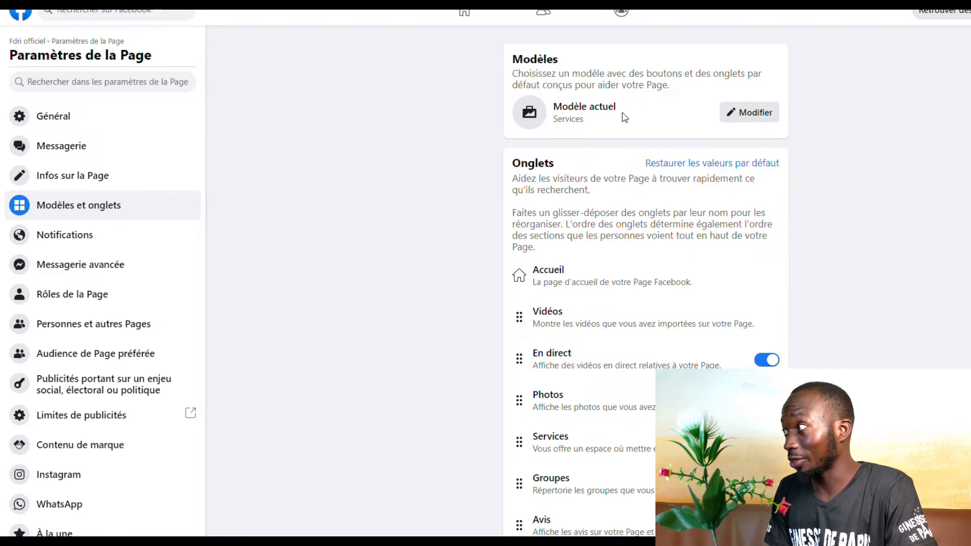
# Open the template chooser from Modifier next to Modèle actuel
pyautogui.click(752, 116)
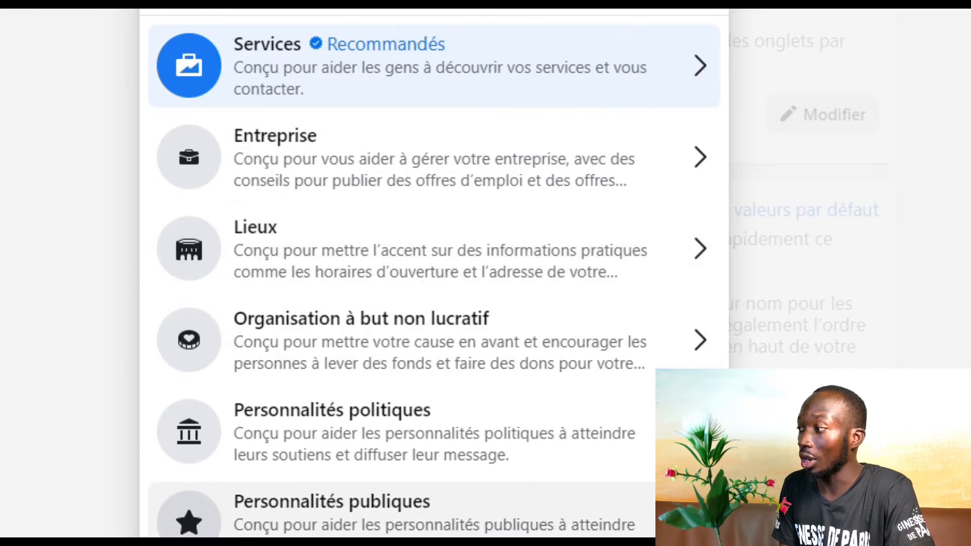
# Preview the Services template, return to the list, and dismiss the chooser unchanged
pyautogui.scroll(-2, 433, 273)
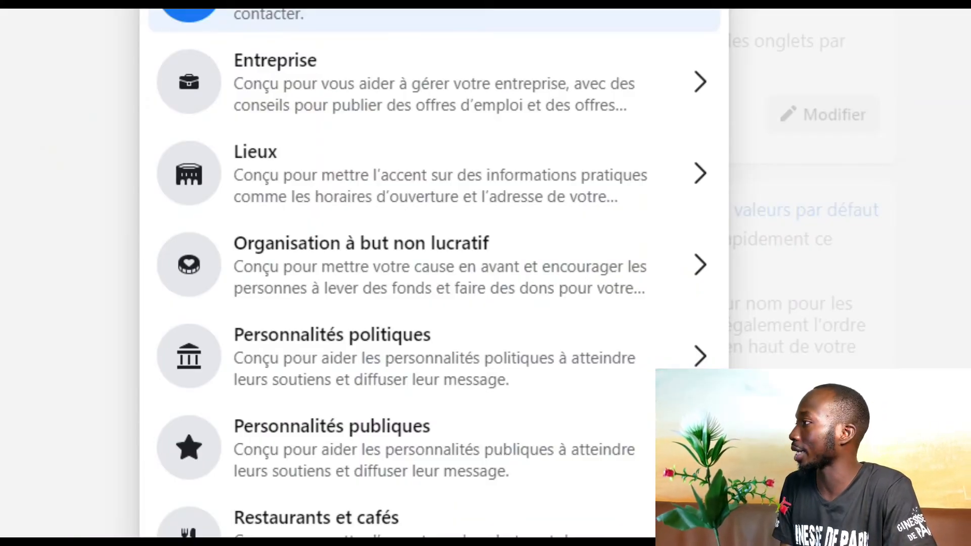
pyautogui.click(345, 12)
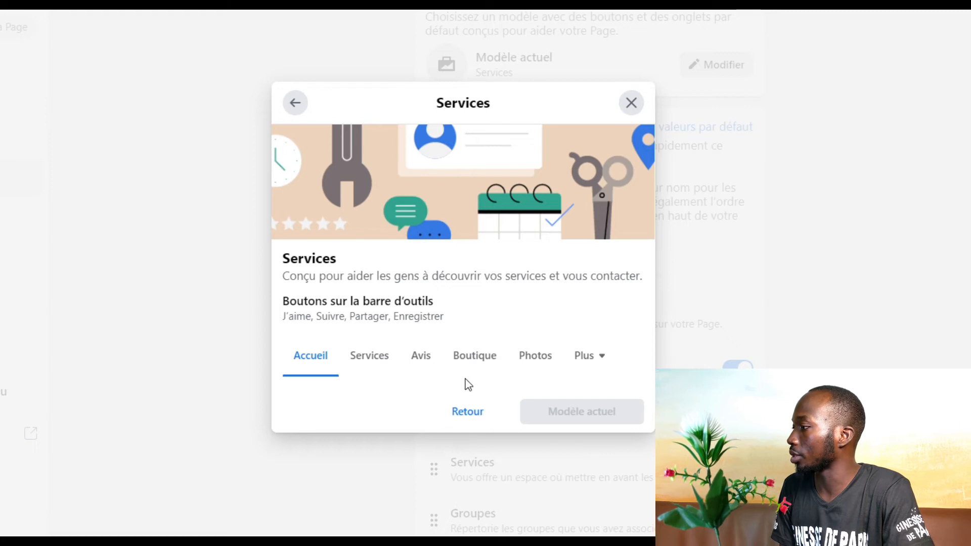
pyautogui.click(467, 412)
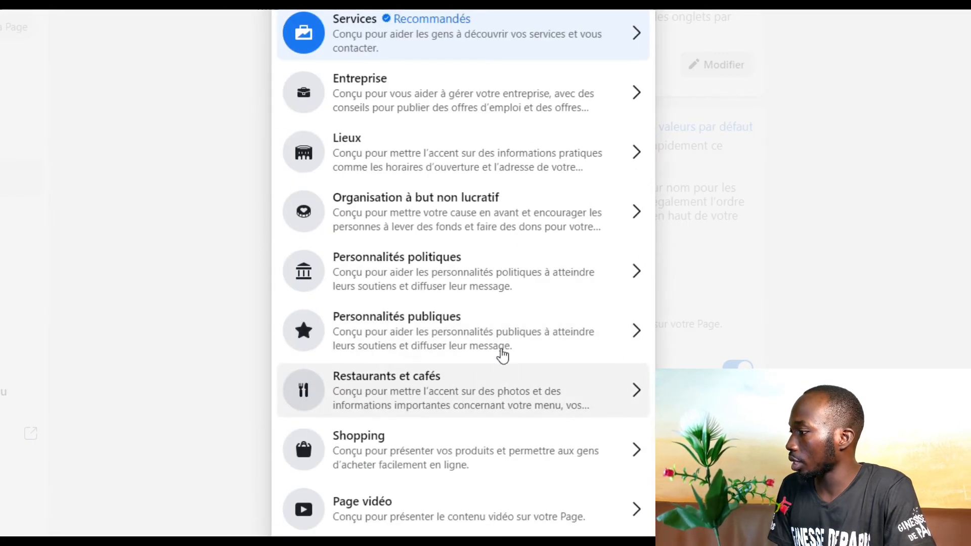
pyautogui.scroll(-1, 514, 321)
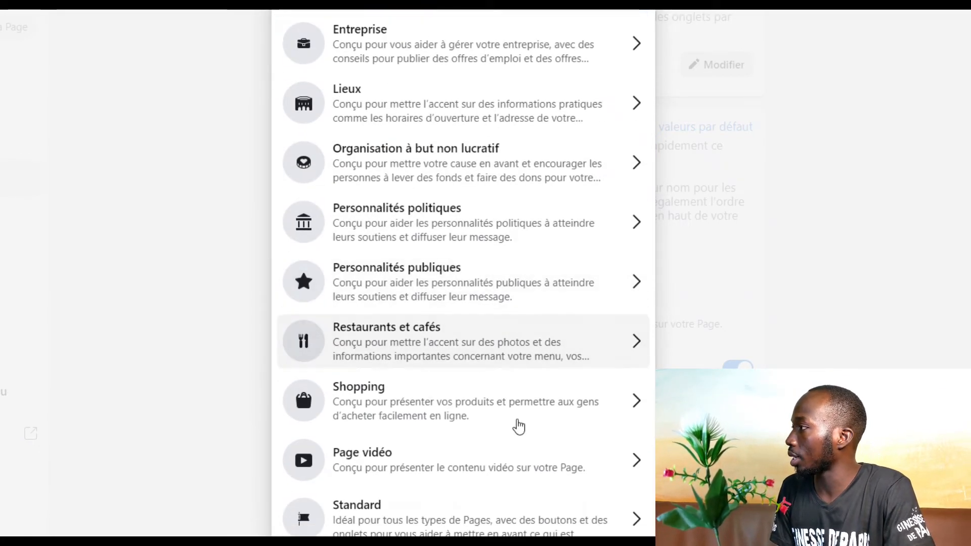
pyautogui.press('Escape')
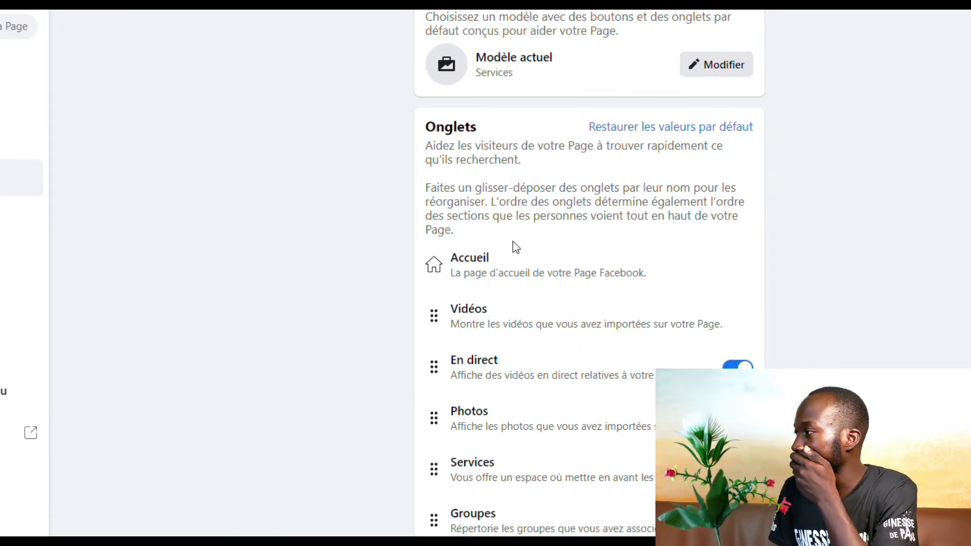
pyautogui.scroll(-3, 514, 248)
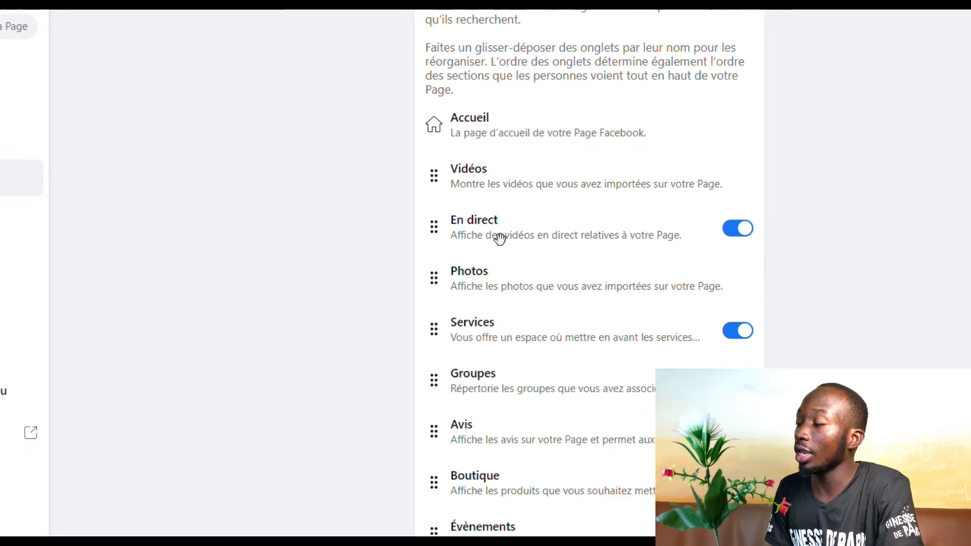
pyautogui.scroll(3, 497, 234)
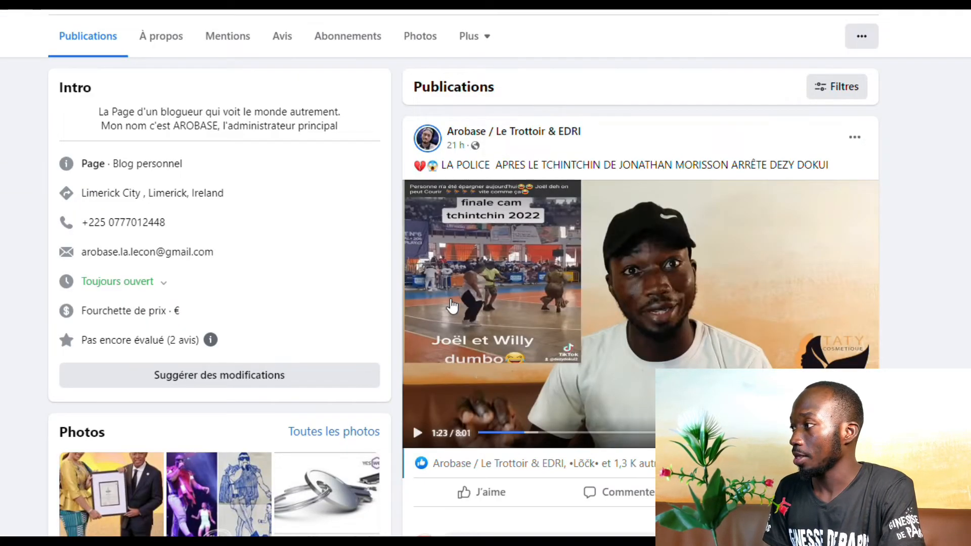
pyautogui.scroll(3, 451, 304)
pyautogui.moveTo(325, 229); pyautogui.dragTo(484, 294)
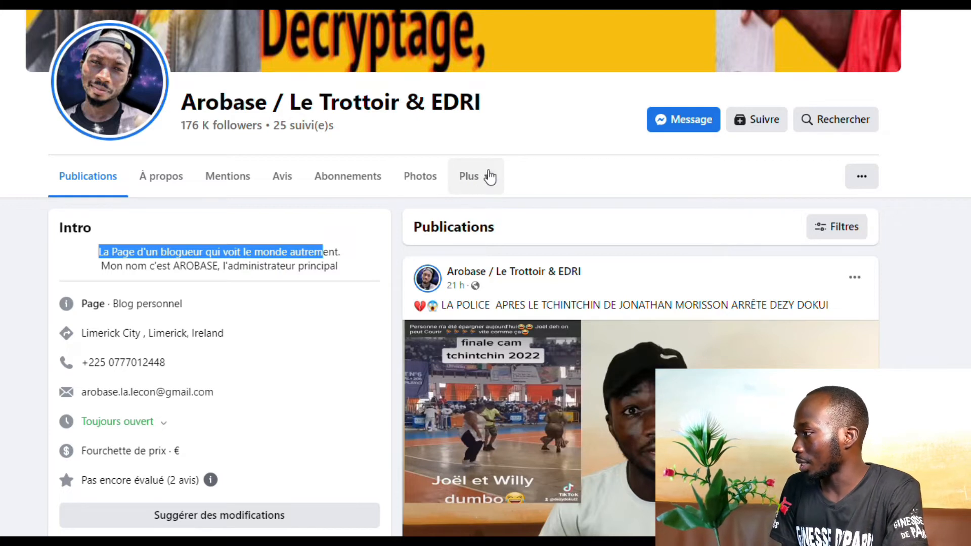
pyautogui.click(483, 185)
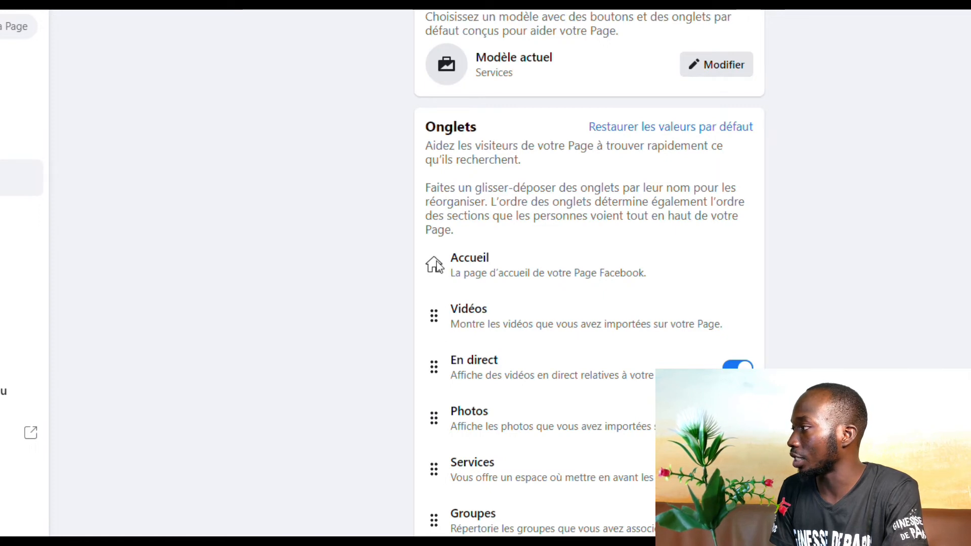
# Drag the Services tab above Photos so it follows En direct
pyautogui.scroll(-3, 494, 332)
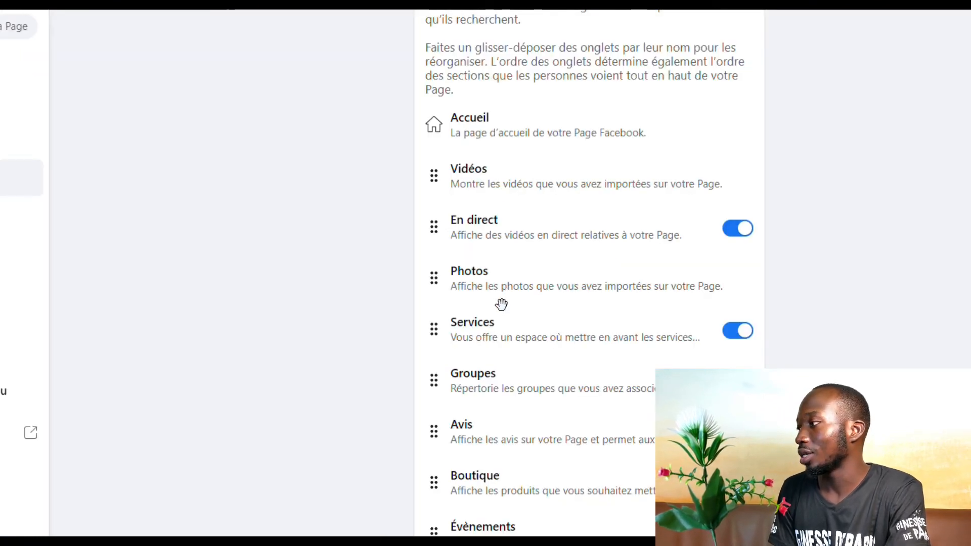
pyautogui.moveTo(500, 342); pyautogui.dragTo(491, 279)
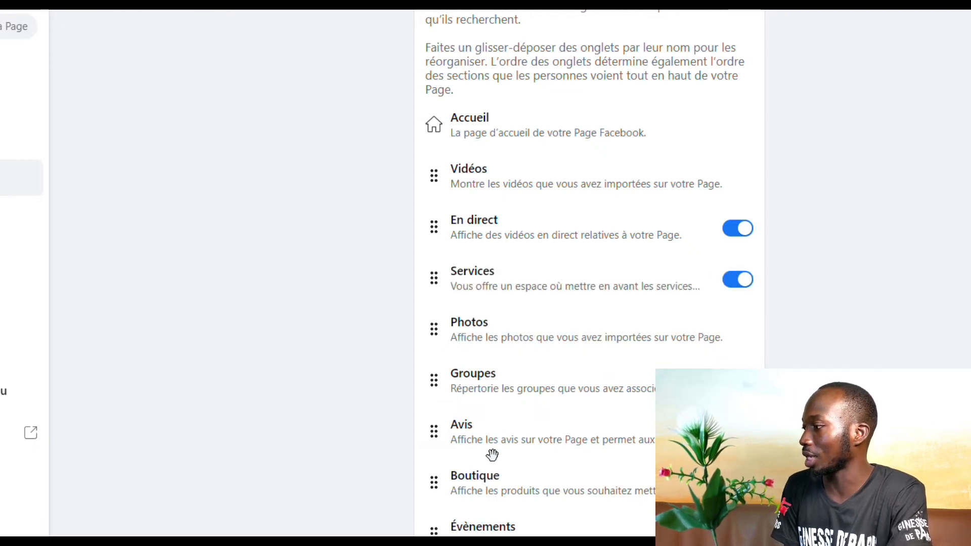
pyautogui.scroll(-2, 494, 493)
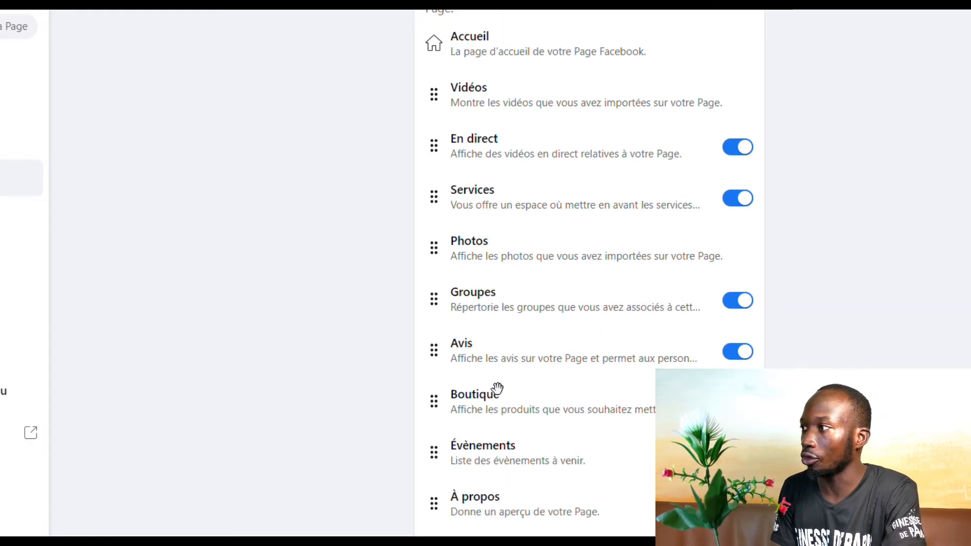
pyautogui.scroll(4, 498, 387)
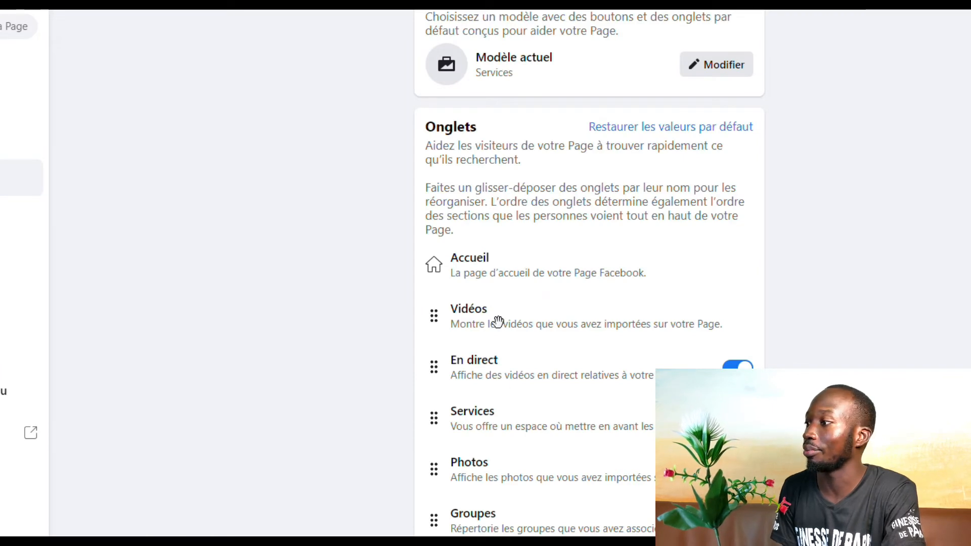
pyautogui.scroll(-4, 498, 322)
pyautogui.scroll(4, 611, 456)
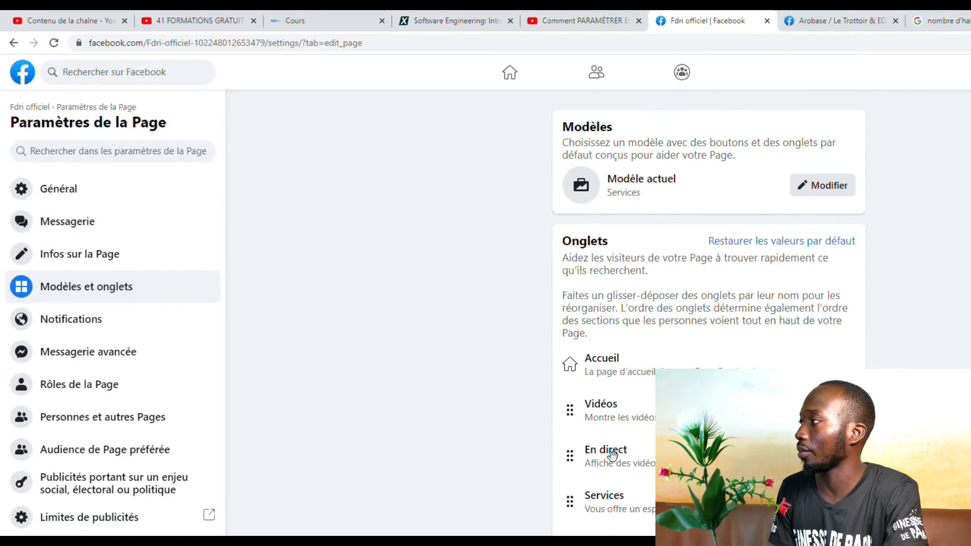
pyautogui.click(842, 23)
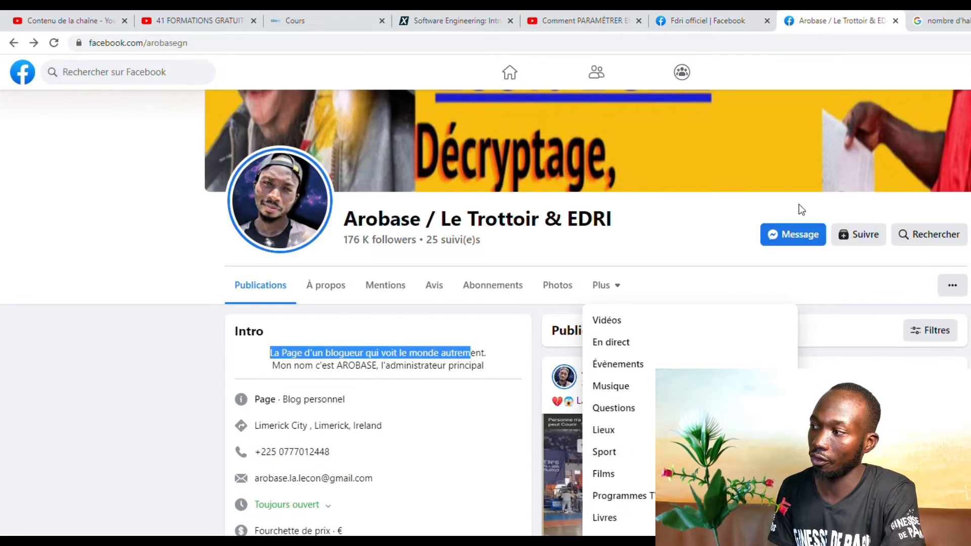
pyautogui.click(715, 23)
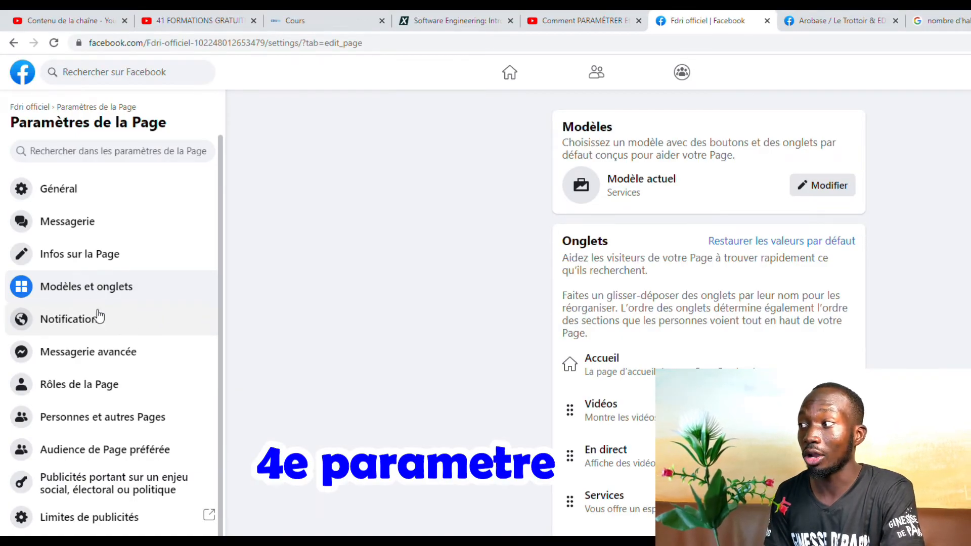
# Open Notifications in the Paramètres de la Page sidebar
pyautogui.click(103, 332)
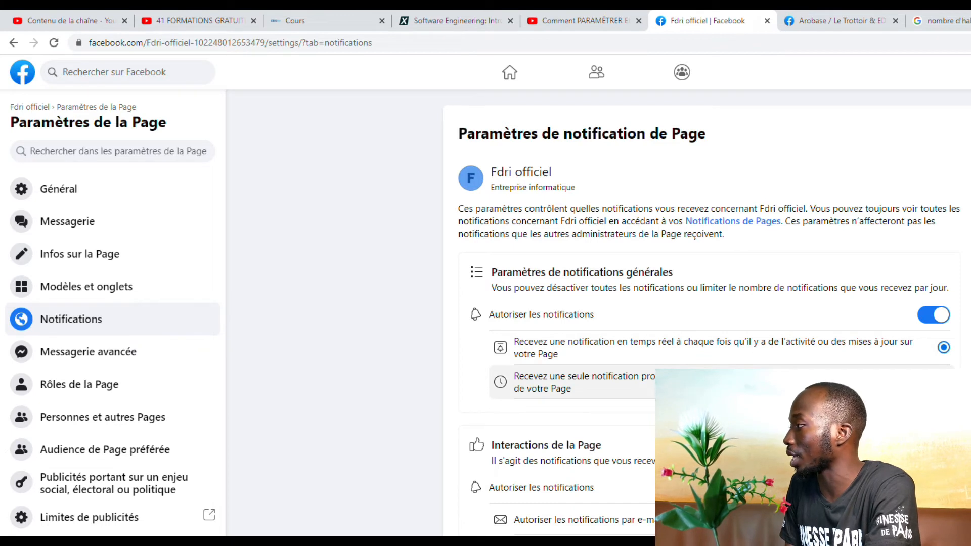
# Try the once-a-day option, then switch off Nouvelle visite de Page notifications
pyautogui.click(943, 381)
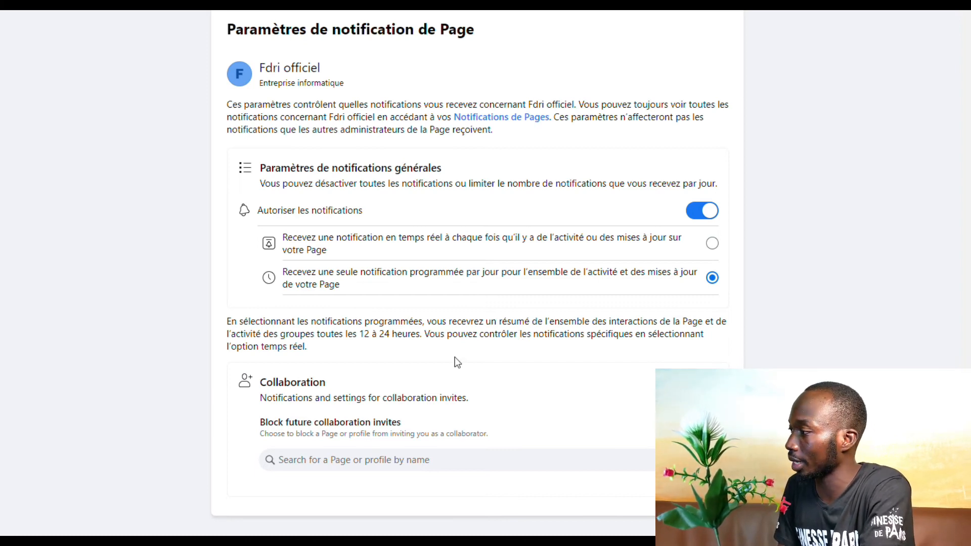
pyautogui.scroll(-3, 460, 359)
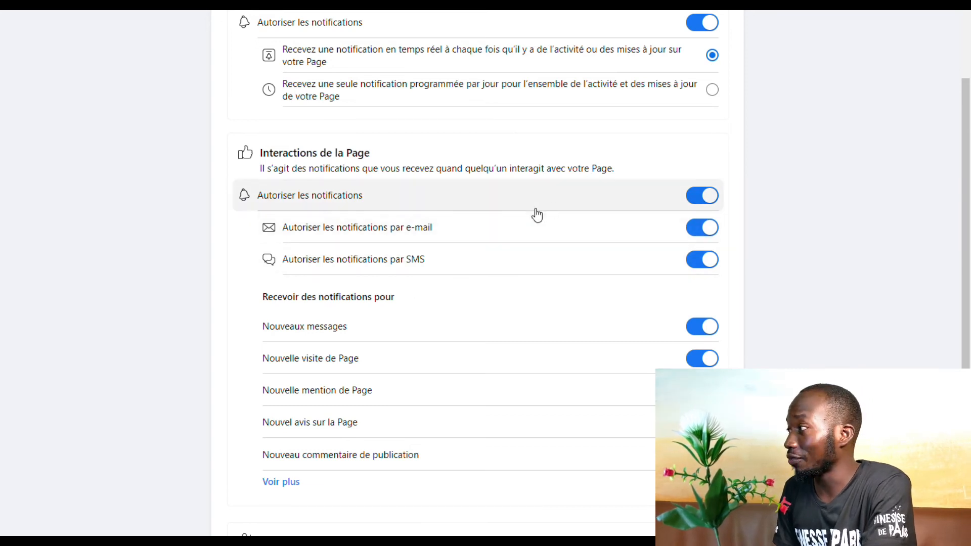
pyautogui.scroll(1, 451, 182)
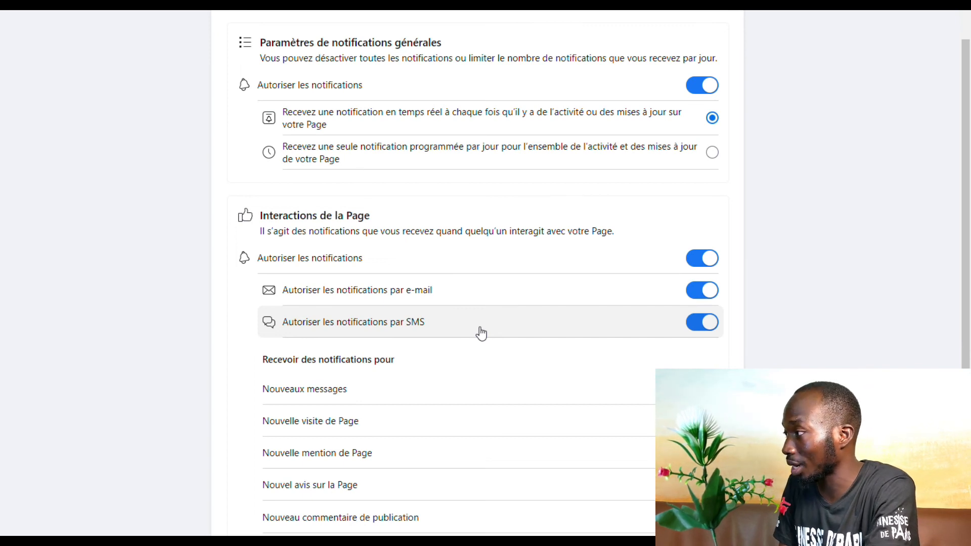
pyautogui.scroll(-1, 481, 334)
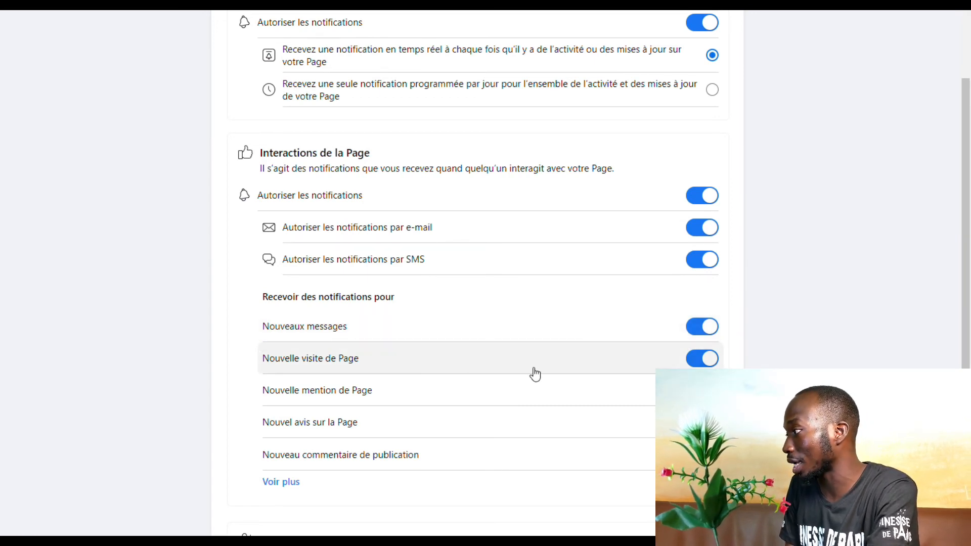
pyautogui.click(695, 362)
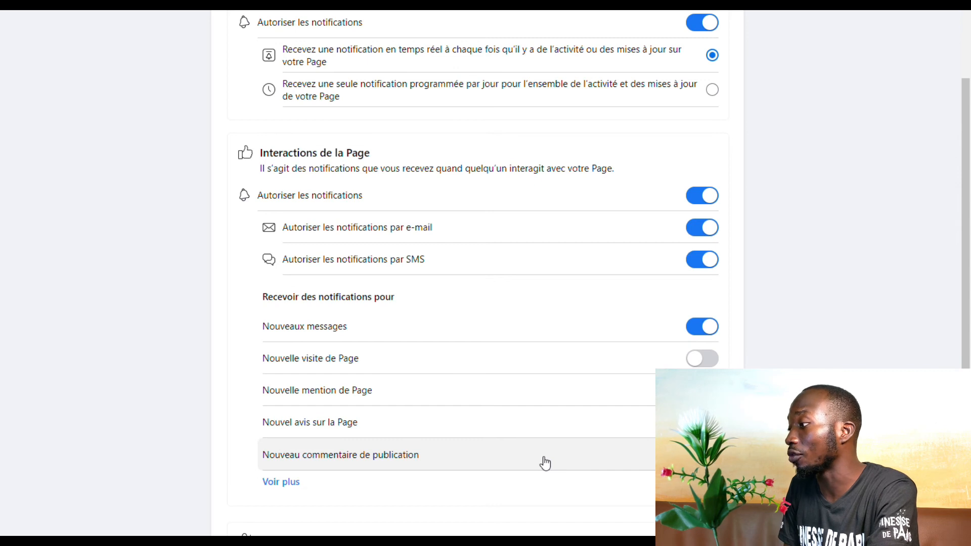
# Expand Voir plus and turn off Nouvelles mentions J'aime and Nouveaux followers de la Page
pyautogui.scroll(-3, 541, 461)
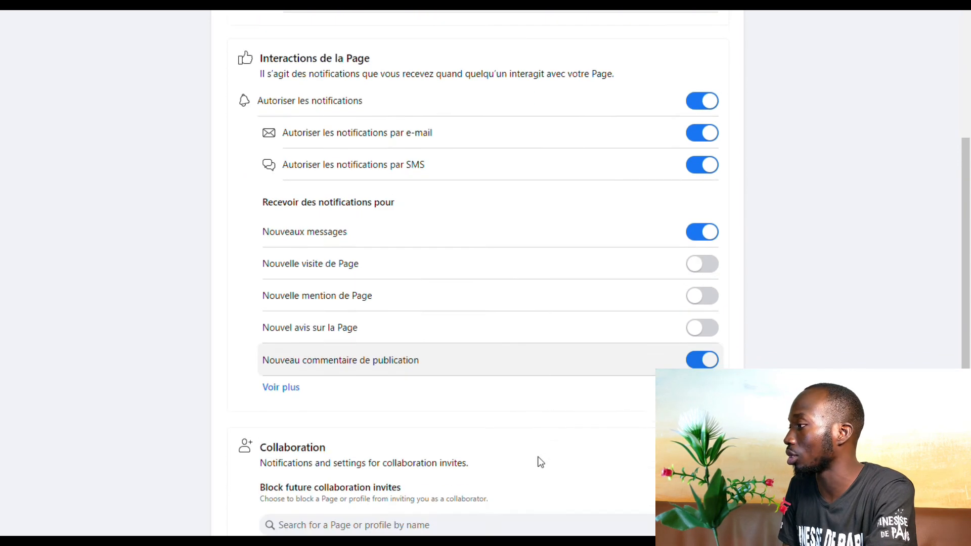
pyautogui.click(285, 341)
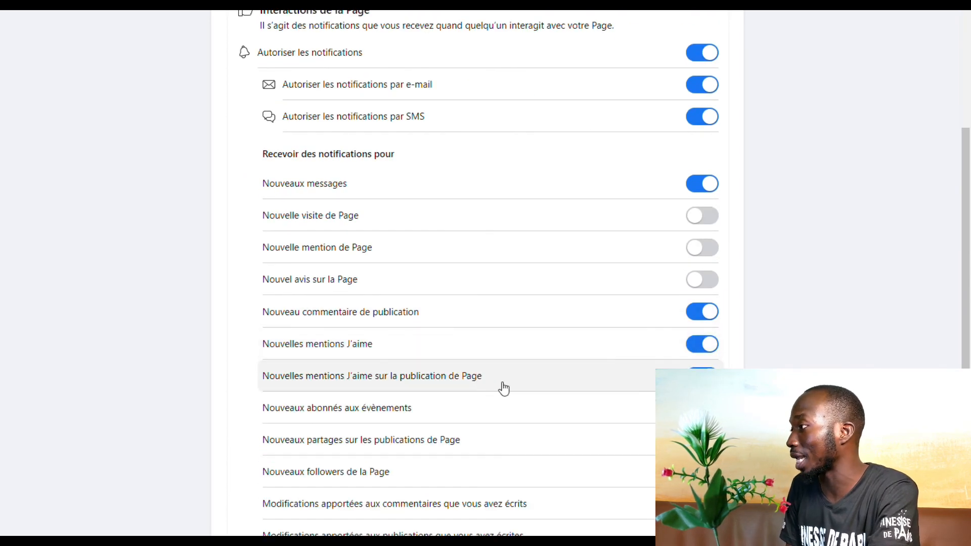
pyautogui.scroll(-1, 669, 362)
pyautogui.scroll(-2, 669, 362)
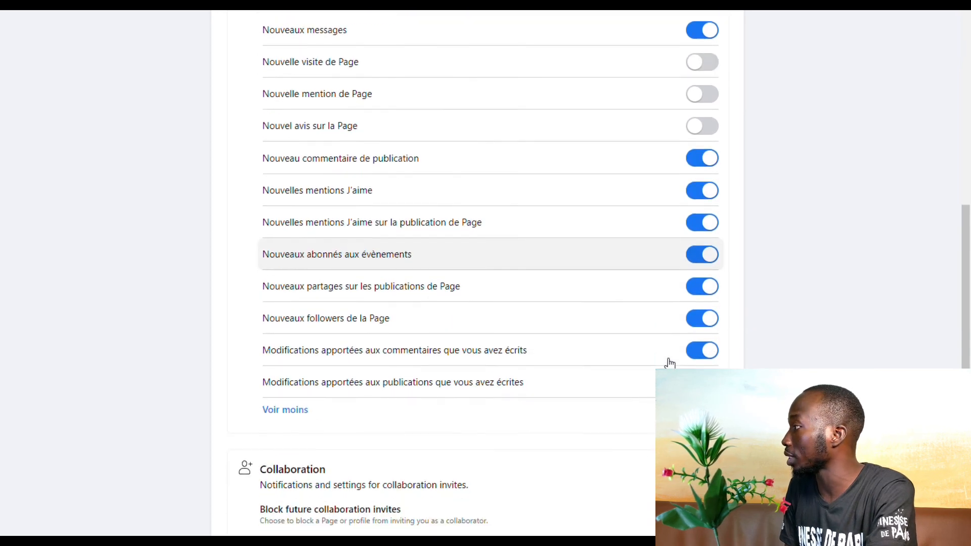
pyautogui.click(704, 159)
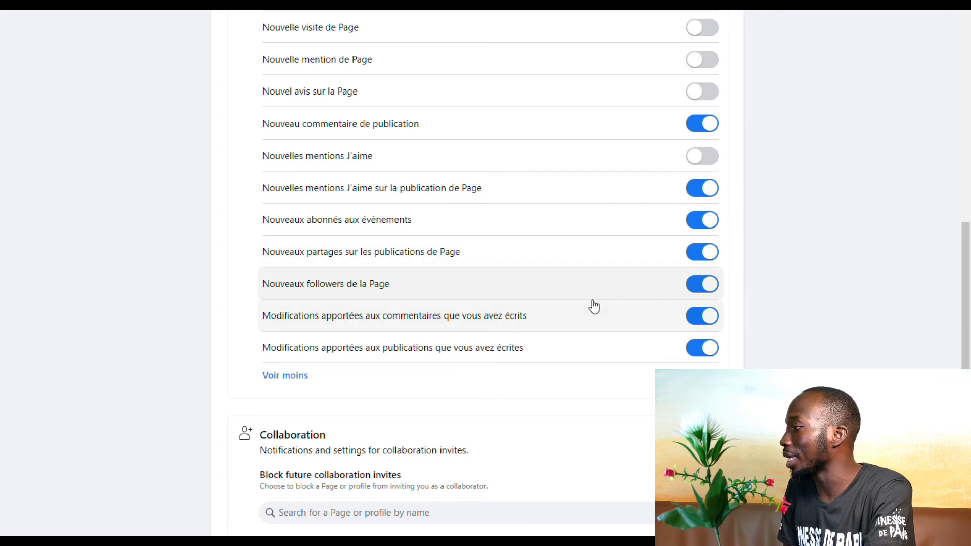
pyautogui.click(713, 288)
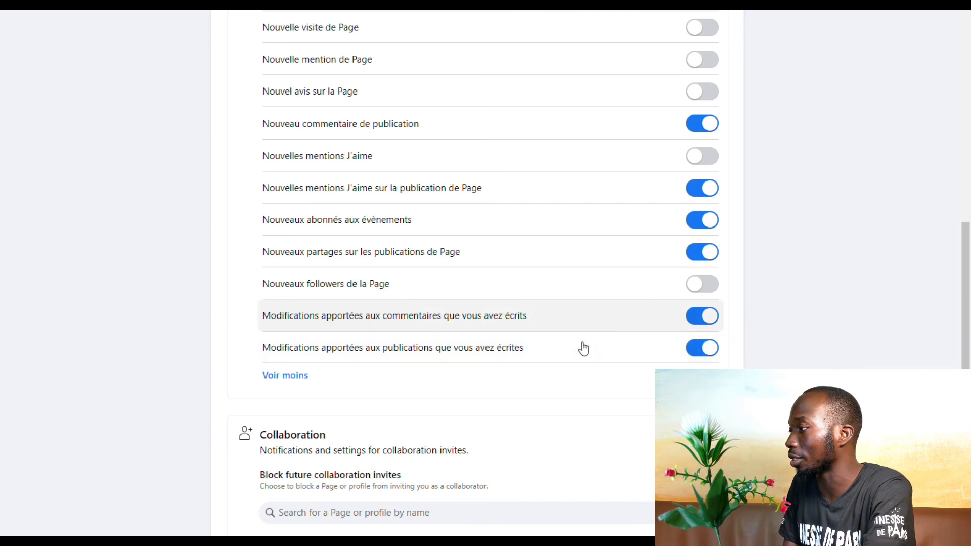
pyautogui.scroll(10, 591, 318)
pyautogui.scroll(-10, 631, 257)
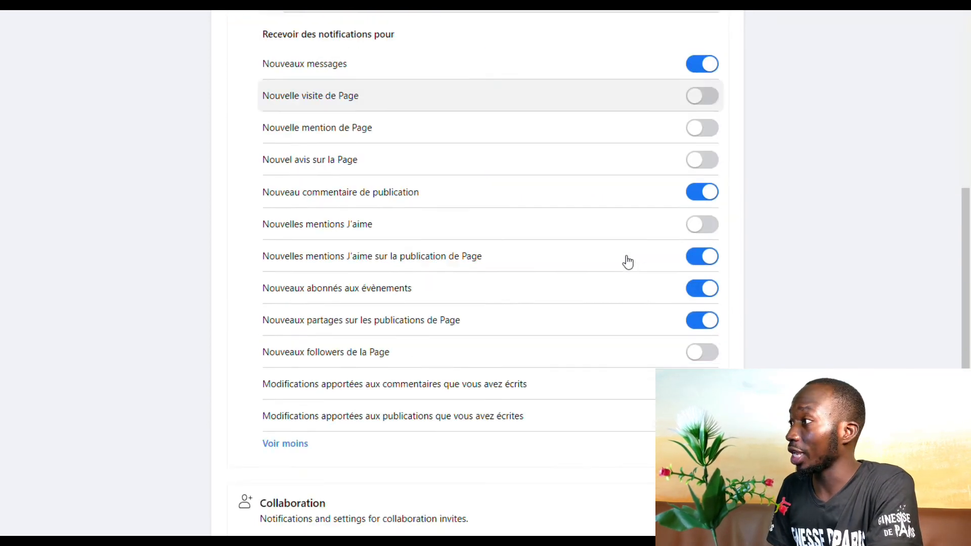